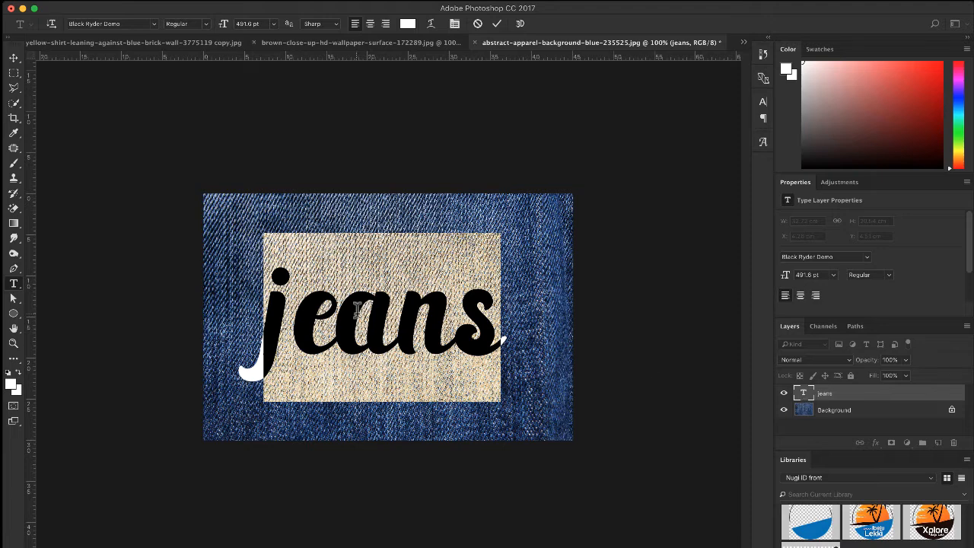
- Capitalize the first letter of the denim image's text so it reads "Jeans", and commit the edit
{"action": "left_click_drag", "start_coordinate": [298, 305], "coordinate": [257, 297]}
{"action": "type", "text": "J"}
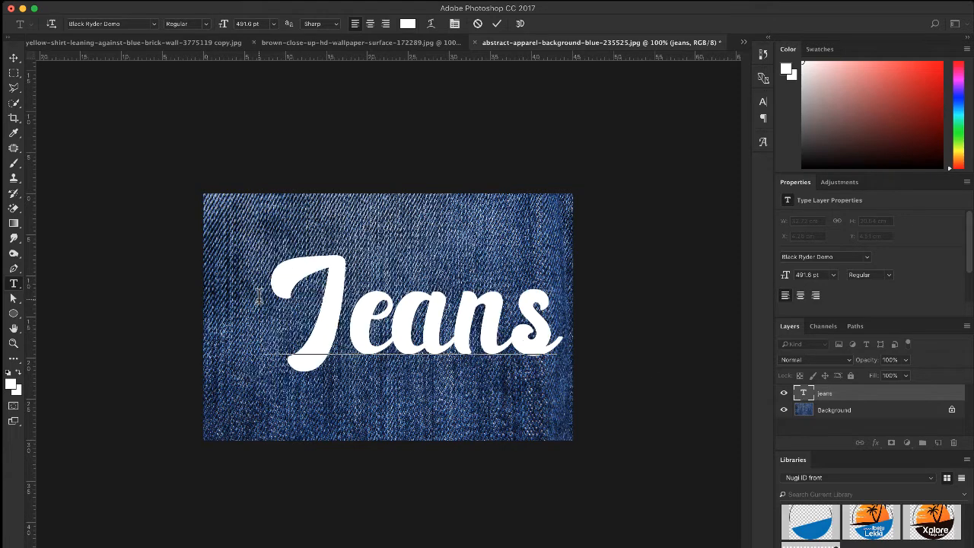
{"action": "key", "text": "super+Return"}
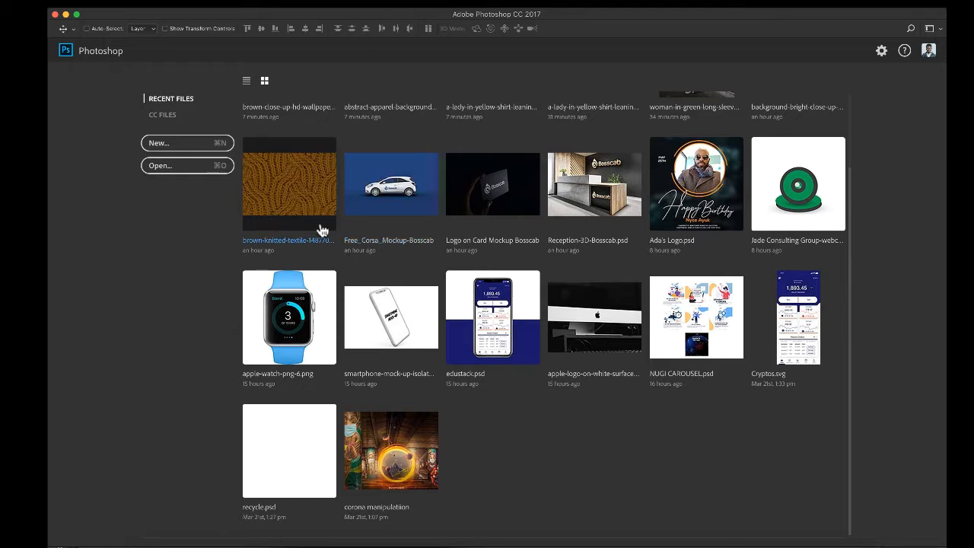
- Open the yellow-shirt lady copy, the brown close-up wallpaper surface and the blue abstract apparel background images together from the Downloads folder
{"action": "left_click", "coordinate": [217, 172]}
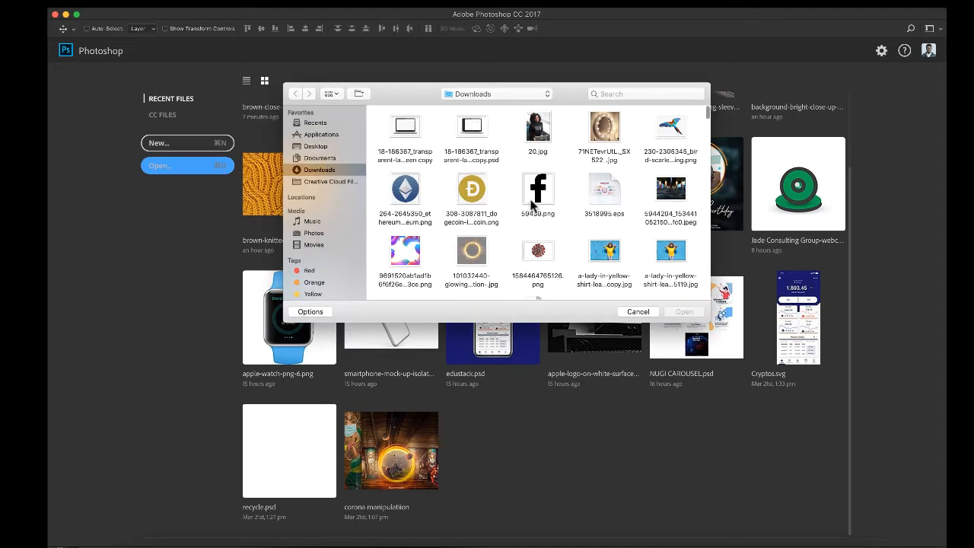
{"action": "scroll", "coordinate": [532, 204], "scroll_direction": "down", "scroll_amount": 5}
{"action": "scroll", "coordinate": [532, 205], "scroll_direction": "up", "scroll_amount": 5}
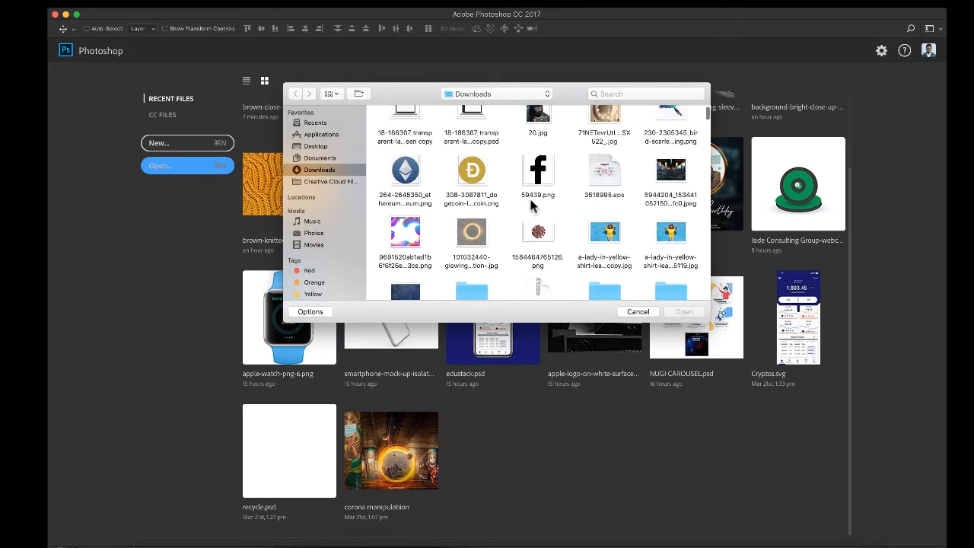
{"action": "scroll", "coordinate": [531, 199], "scroll_direction": "down", "scroll_amount": 3}
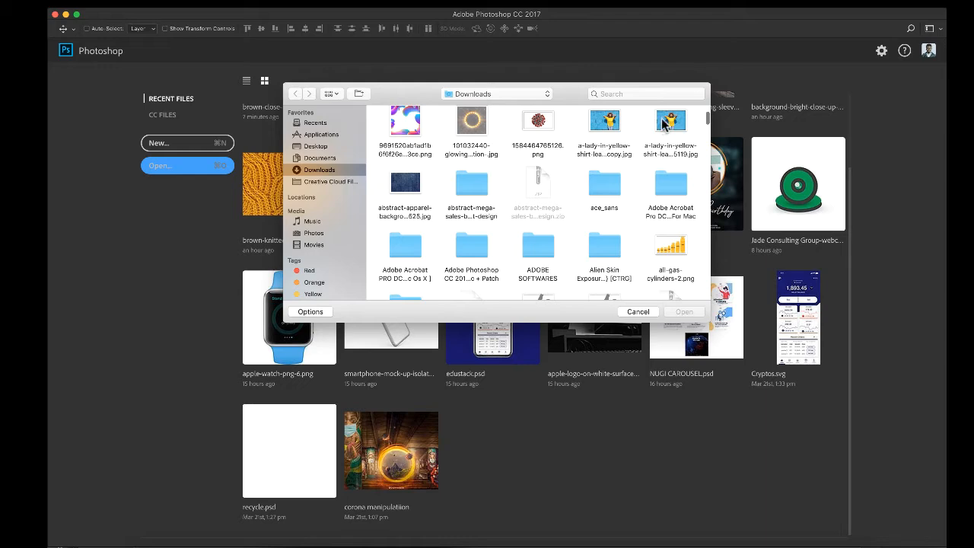
{"action": "left_click", "coordinate": [601, 128]}
{"action": "scroll", "coordinate": [592, 282], "scroll_direction": "down", "scroll_amount": 2}
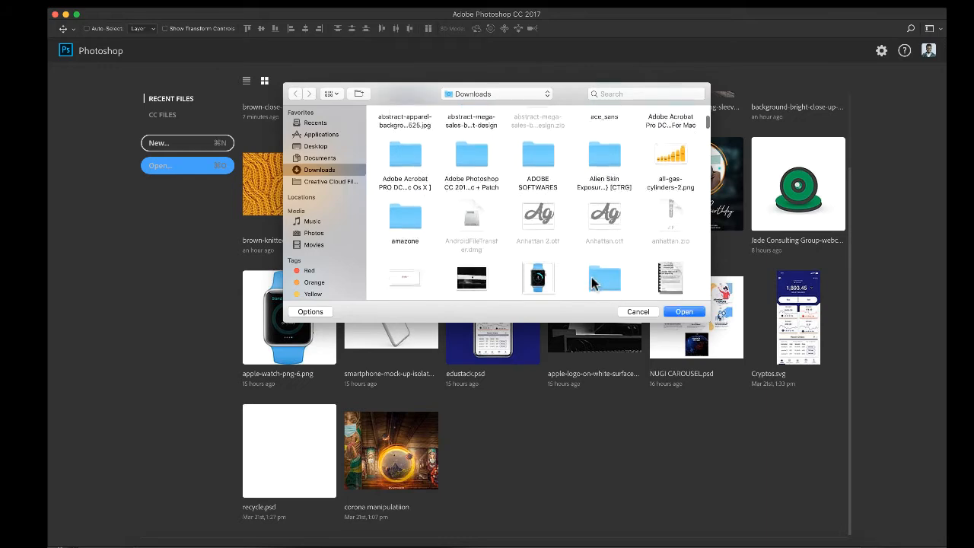
{"action": "scroll", "coordinate": [592, 282], "scroll_direction": "down", "scroll_amount": 5}
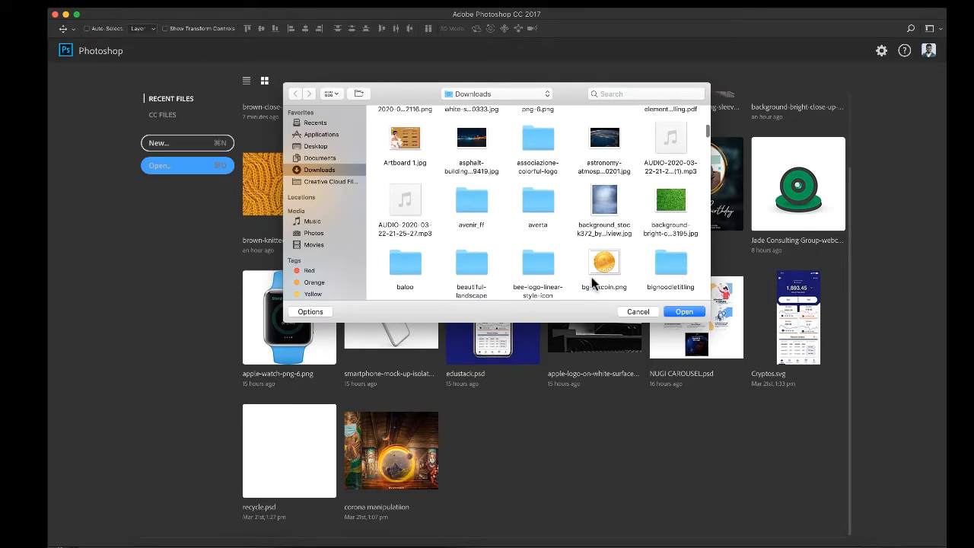
{"action": "scroll", "coordinate": [592, 282], "scroll_direction": "down", "scroll_amount": 4}
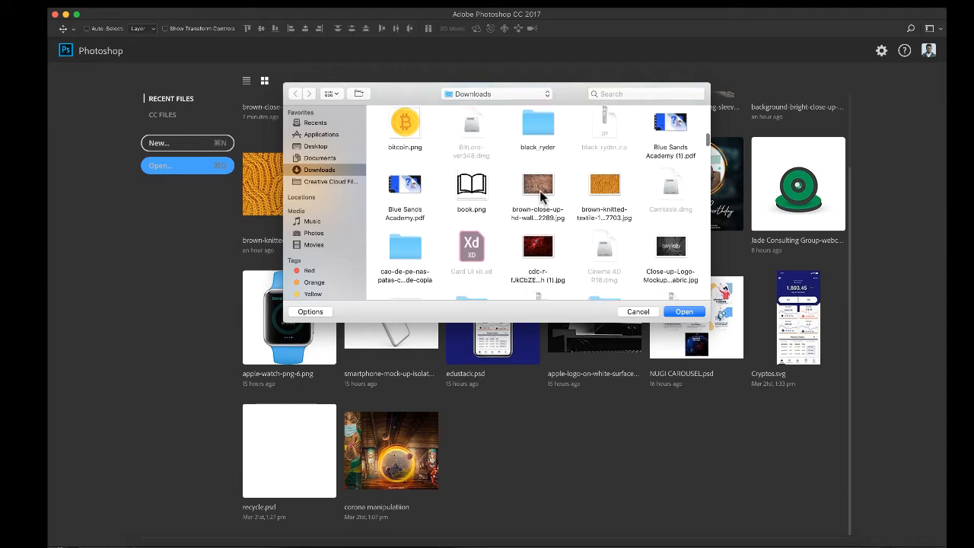
{"action": "left_click", "coordinate": [543, 196]}
{"action": "scroll", "coordinate": [541, 198], "scroll_direction": "up", "scroll_amount": 5}
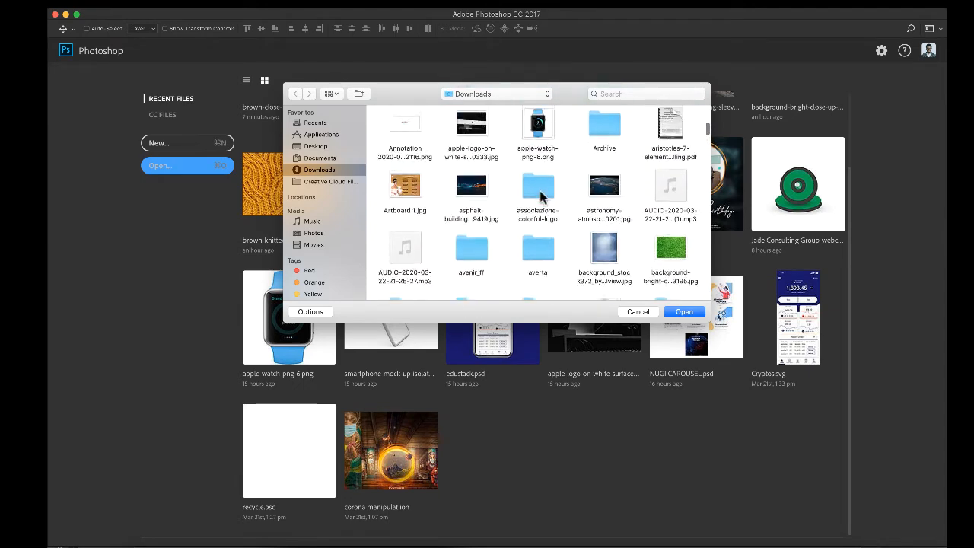
{"action": "scroll", "coordinate": [541, 198], "scroll_direction": "up", "scroll_amount": 5}
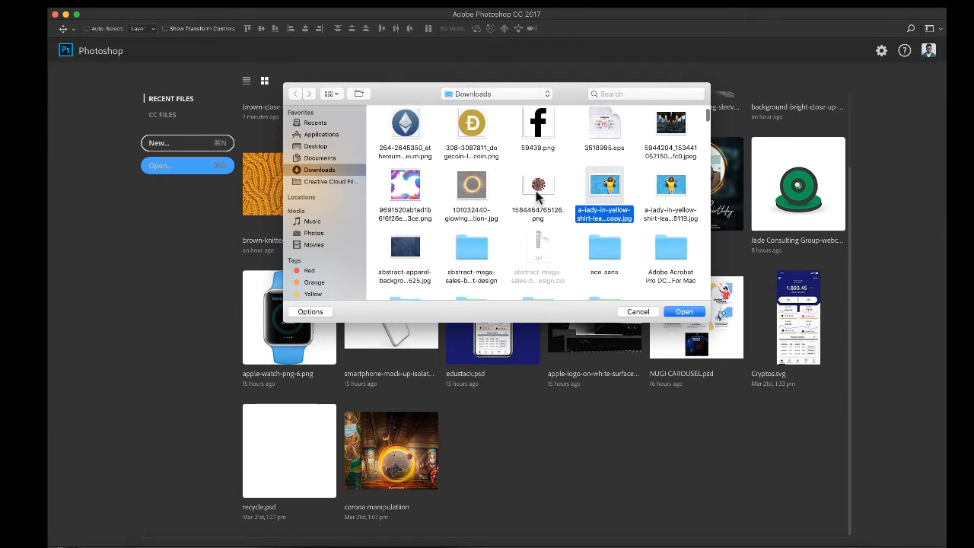
{"action": "left_click", "coordinate": [402, 255], "text": "super"}
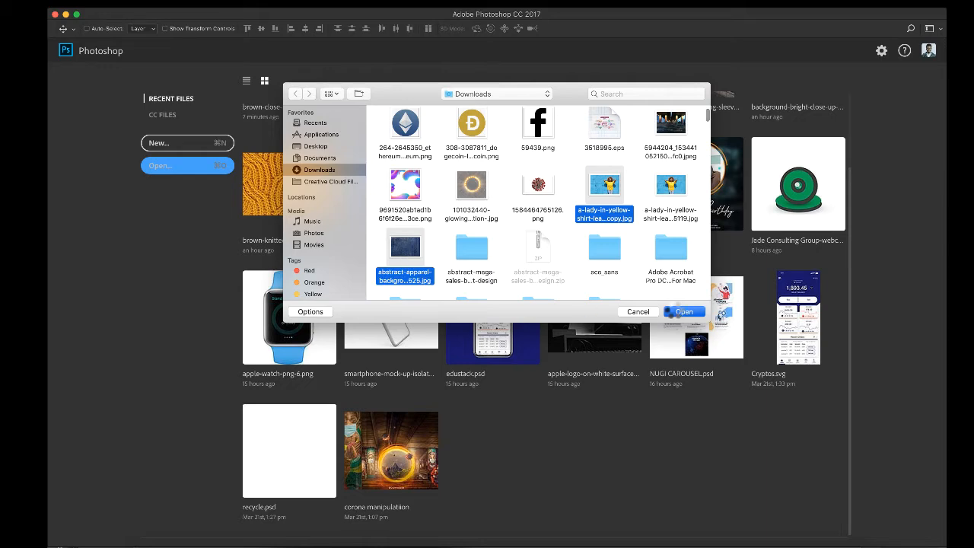
{"action": "left_click", "coordinate": [675, 312]}
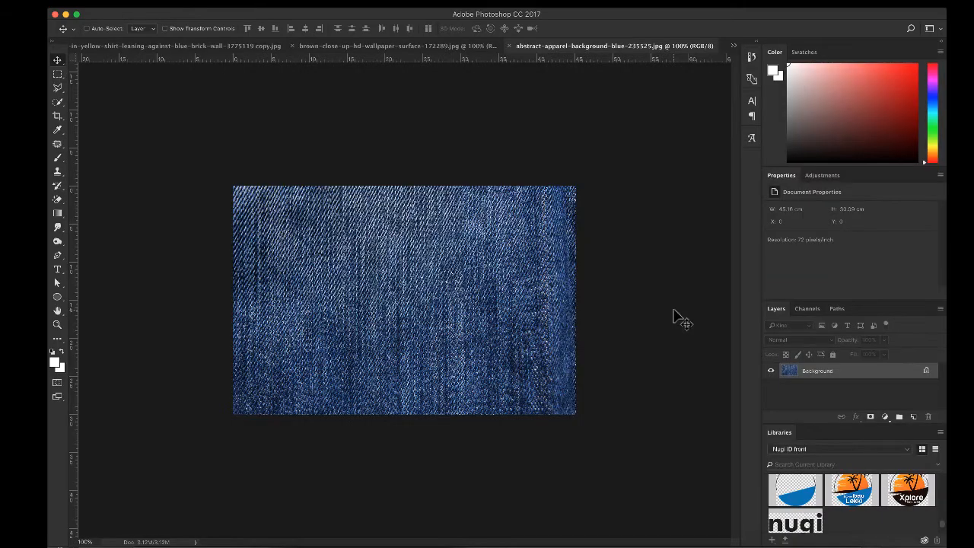
- Add the text "Sunny" on the blue brick wall beside the woman in the yellow-shirt image
{"action": "left_click", "coordinate": [219, 47]}
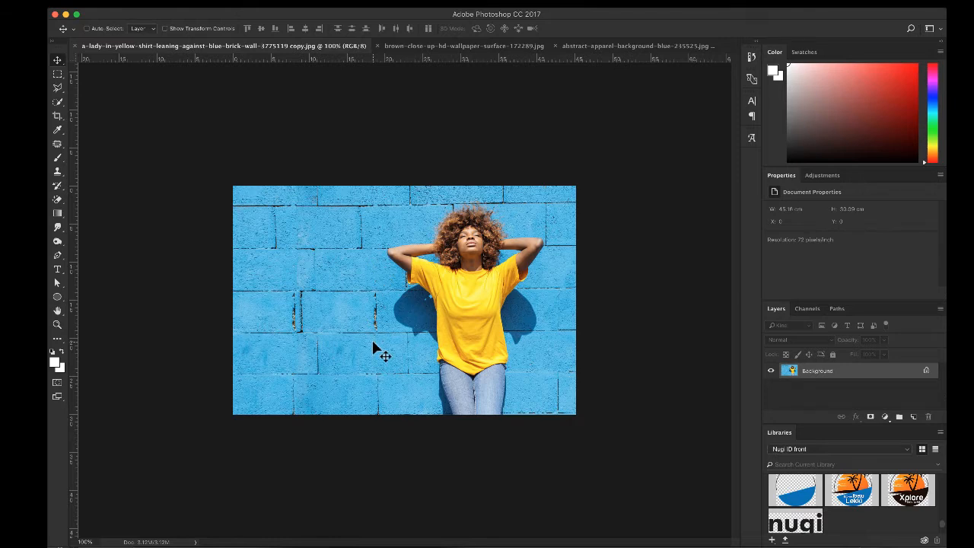
{"action": "left_click", "coordinate": [57, 269]}
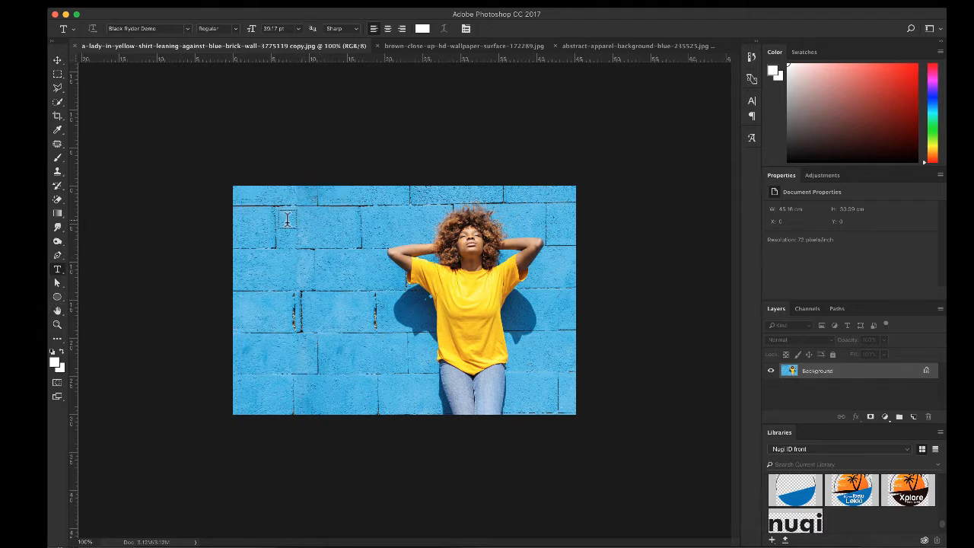
{"action": "left_click", "coordinate": [280, 268]}
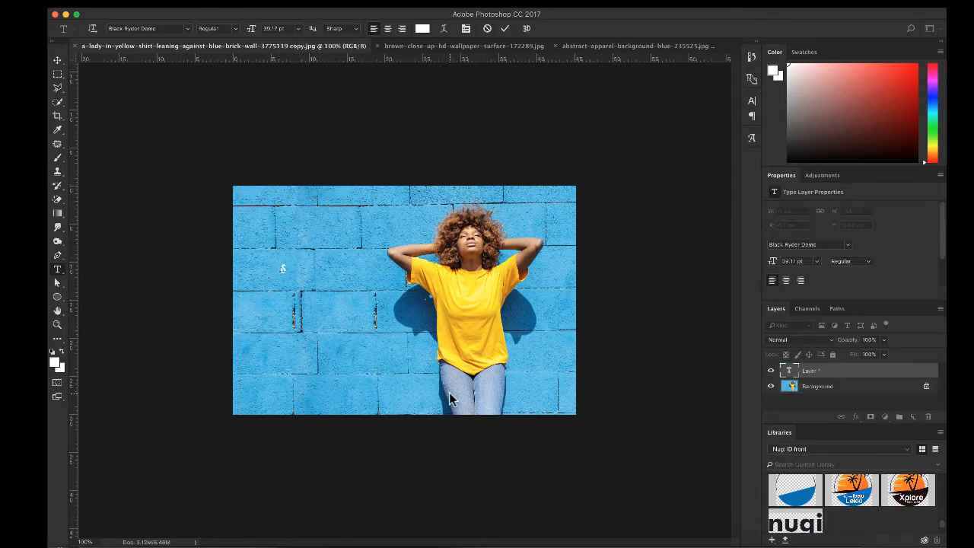
{"action": "type", "text": "Sunny"}
{"action": "key", "text": "super+Return"}
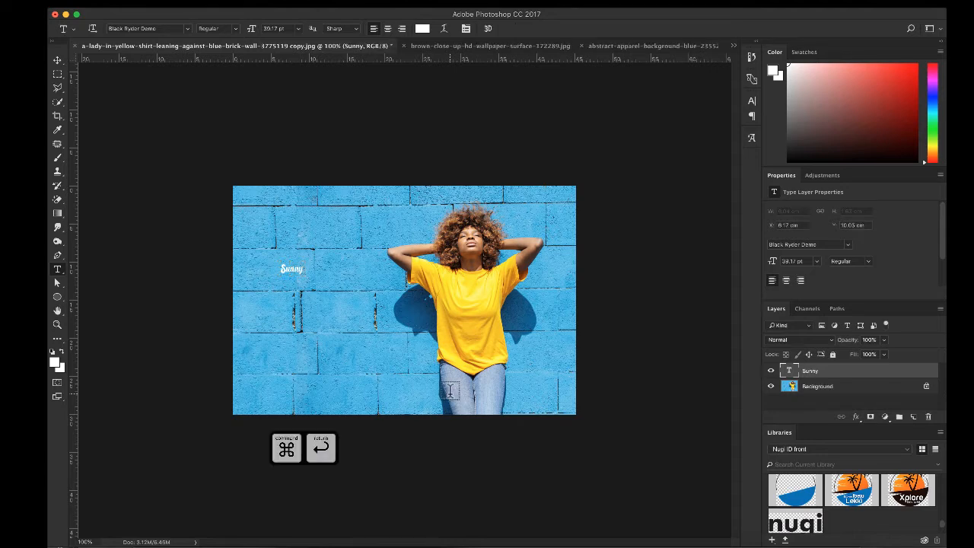
- Scale the "Sunny" text proportionally to about 832% so it fills the wall area beside the woman
{"action": "key", "text": "super+t"}
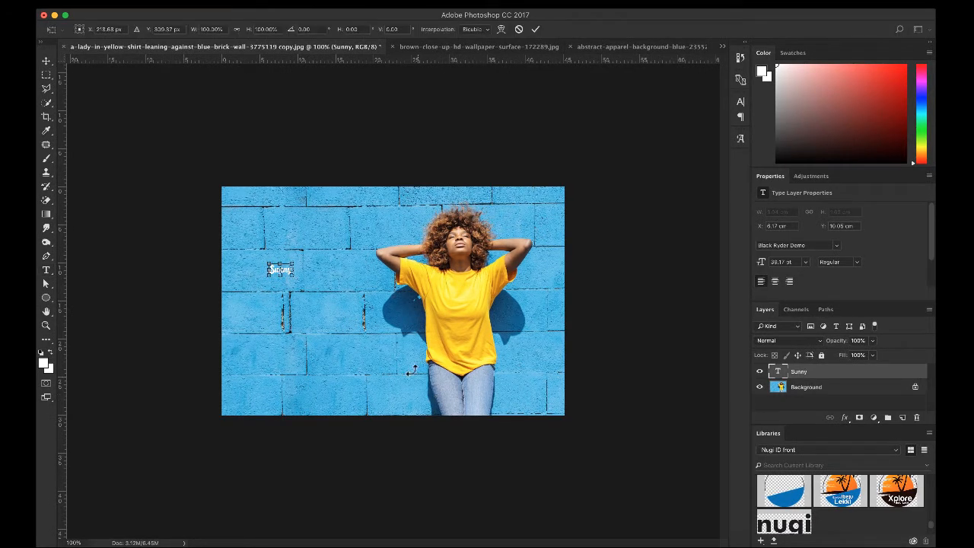
{"action": "left_click_drag", "start_coordinate": [294, 275], "coordinate": [408, 340]}
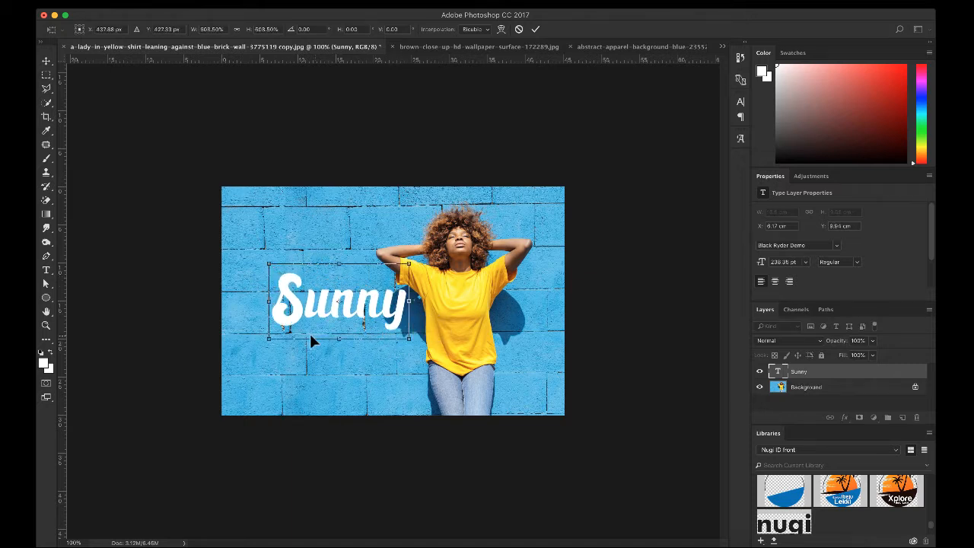
{"action": "left_click_drag", "start_coordinate": [267, 339], "coordinate": [233, 358]}
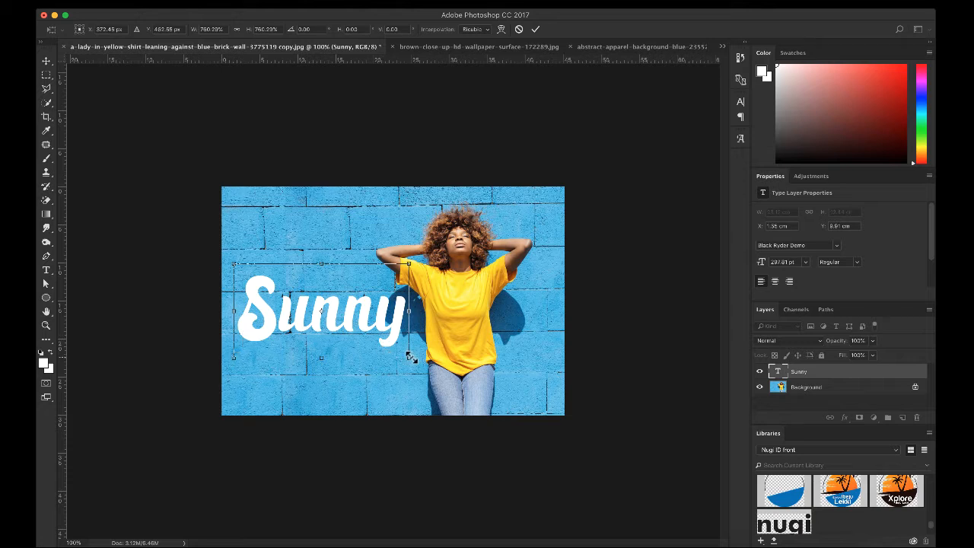
{"action": "left_click_drag", "start_coordinate": [411, 356], "coordinate": [419, 362]}
{"action": "left_click_drag", "start_coordinate": [233, 362], "coordinate": [228, 365]}
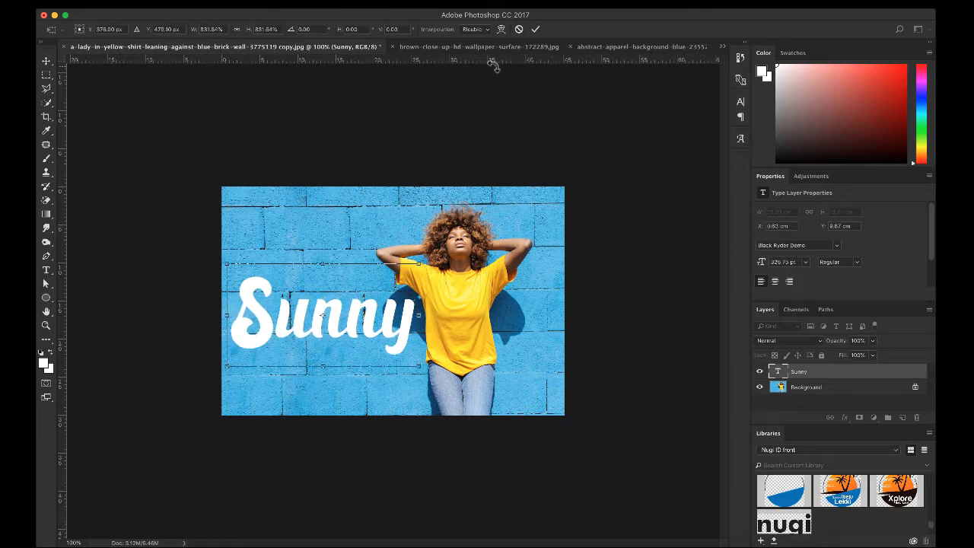
{"action": "left_click", "coordinate": [535, 29]}
{"action": "key", "text": "super+plus"}
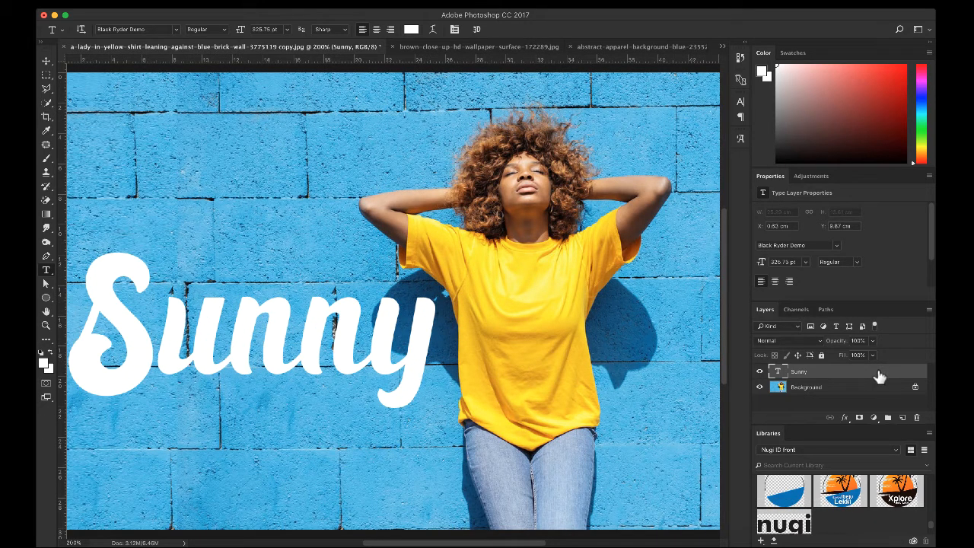
{"action": "key", "text": "super+minus"}
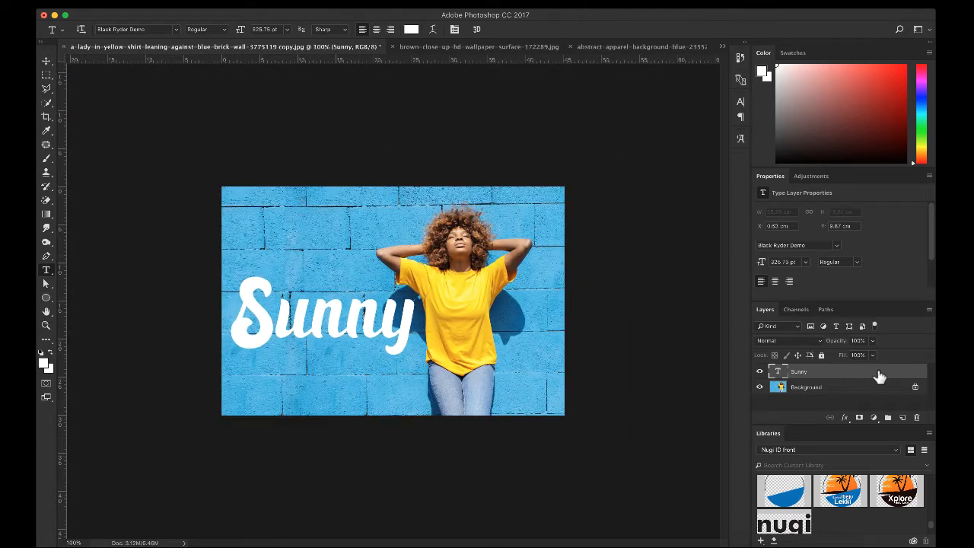
{"action": "right_click", "coordinate": [879, 376]}
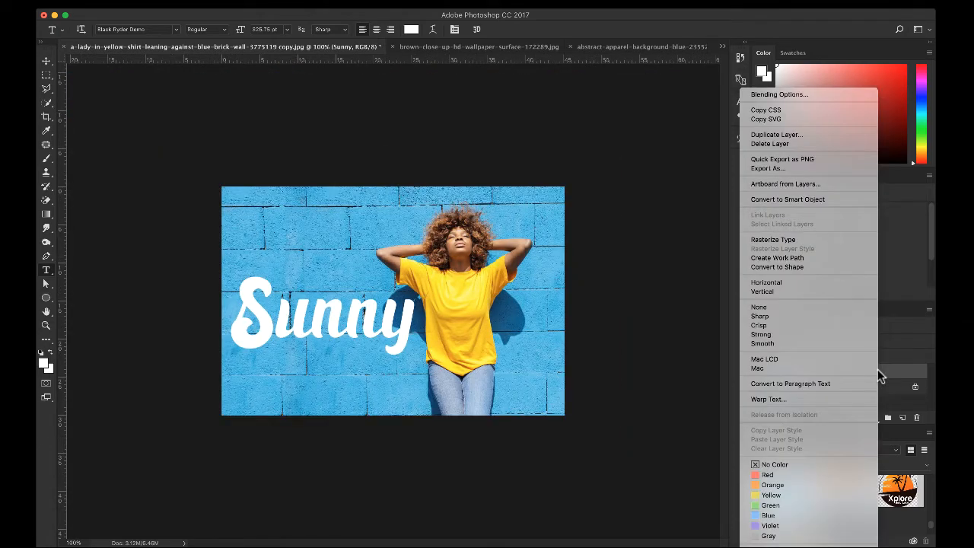
{"action": "left_click", "coordinate": [781, 95]}
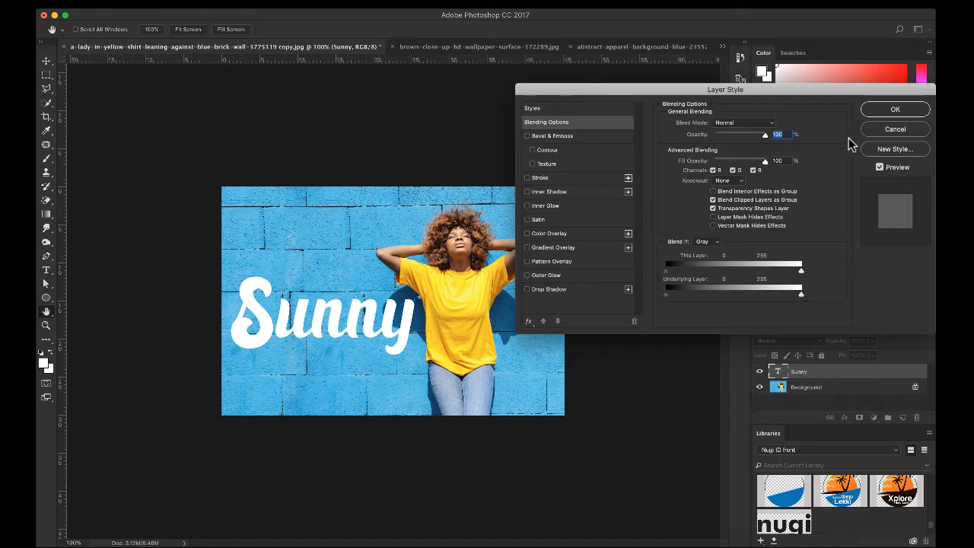
{"action": "left_click", "coordinate": [895, 130]}
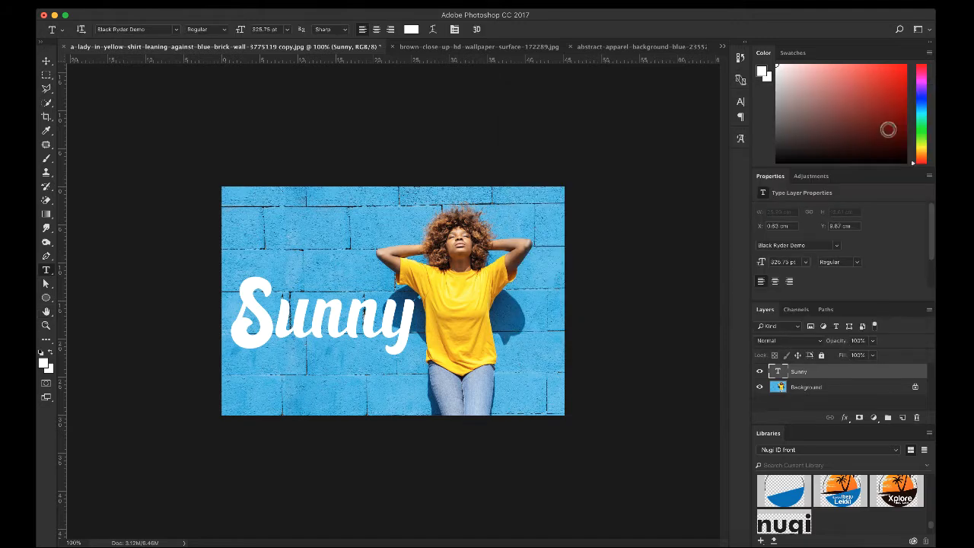
- Try the Screen and Soft Light blend modes on the Sunny text layer, and set it back to Normal
{"action": "key", "text": "super+plus"}
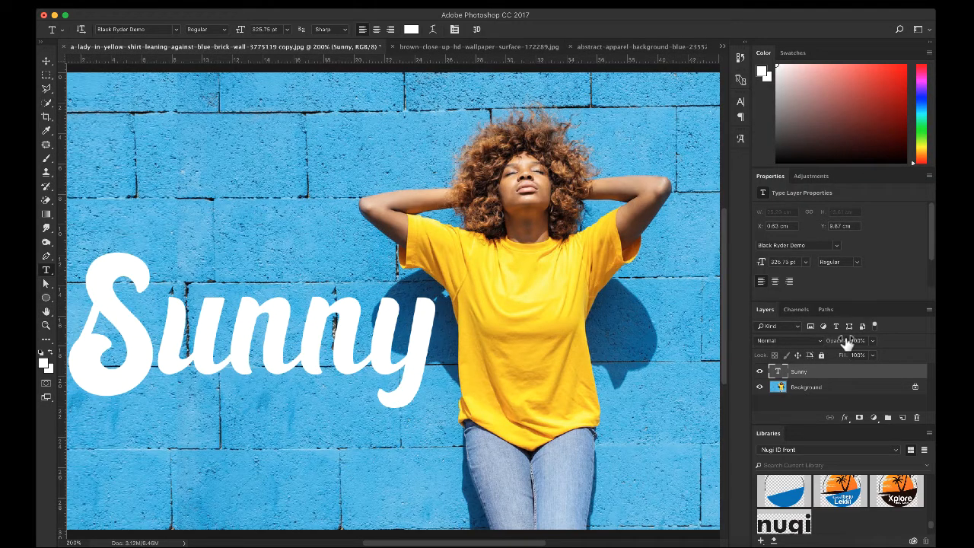
{"action": "left_click_drag", "start_coordinate": [847, 344], "coordinate": [889, 344]}
{"action": "left_click", "coordinate": [787, 340]}
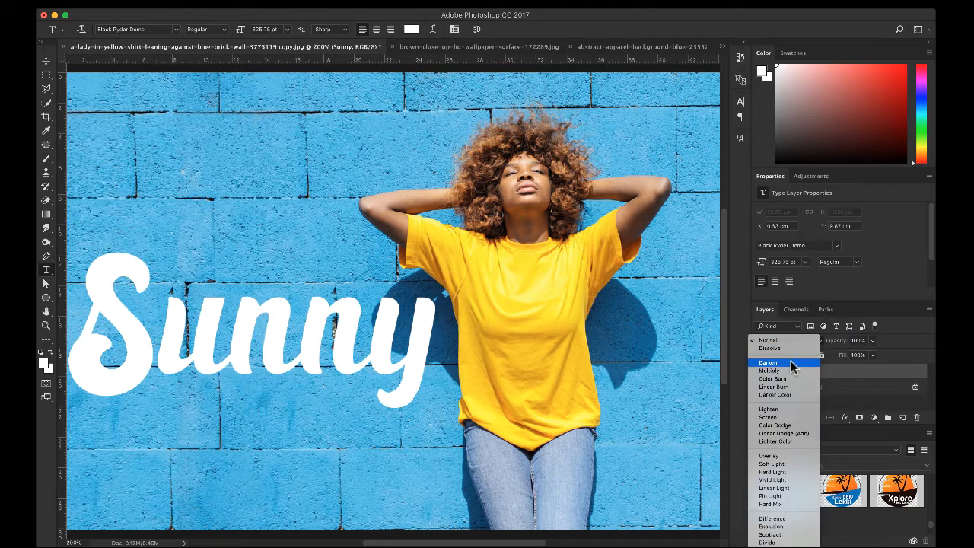
{"action": "left_click", "coordinate": [767, 418]}
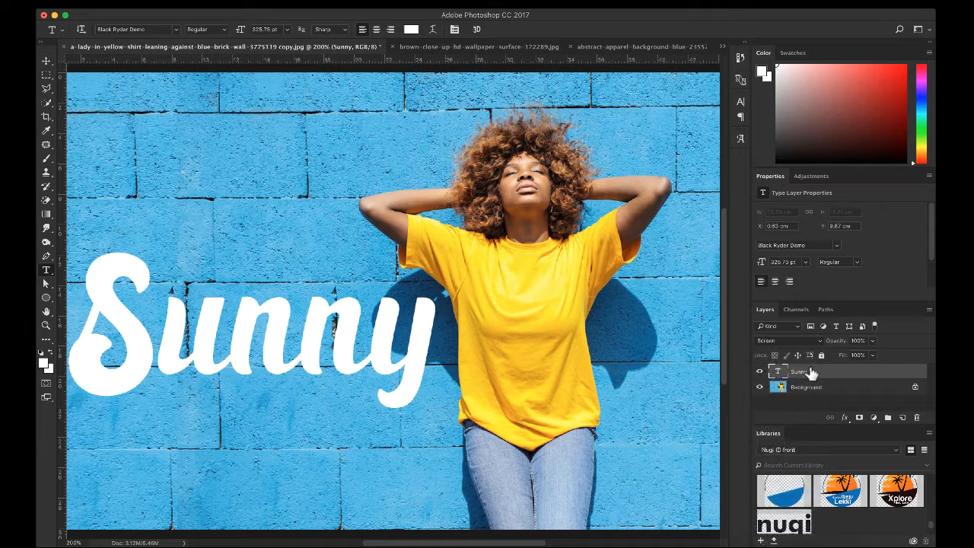
{"action": "left_click", "coordinate": [815, 343]}
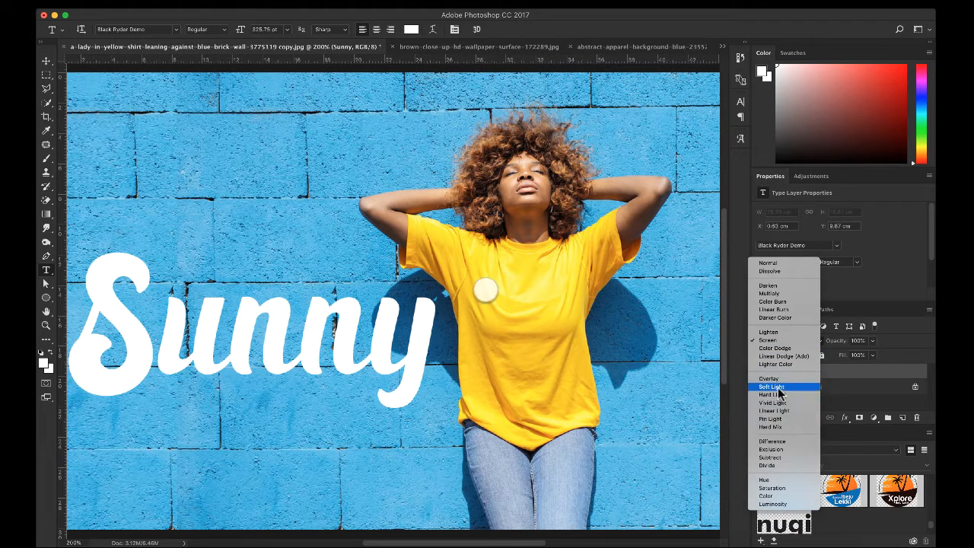
{"action": "left_click", "coordinate": [777, 387]}
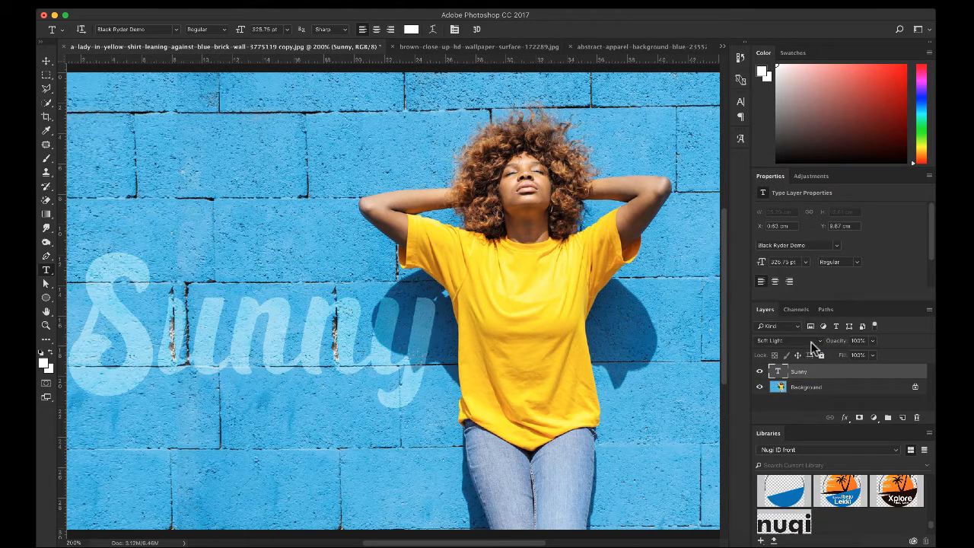
{"action": "left_click", "coordinate": [813, 341]}
{"action": "left_click", "coordinate": [767, 216]}
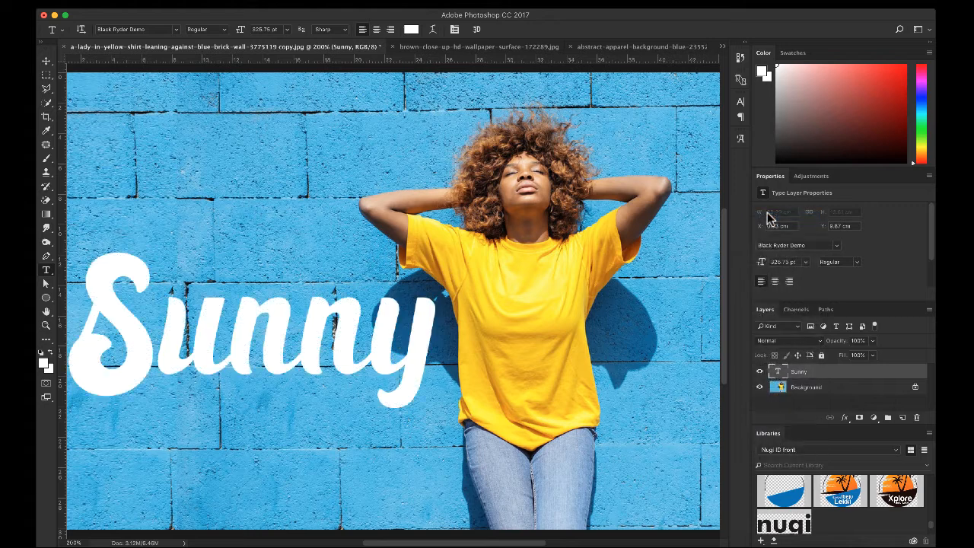
- Open the Blending Options of the Sunny text layer
{"action": "right_click", "coordinate": [812, 373]}
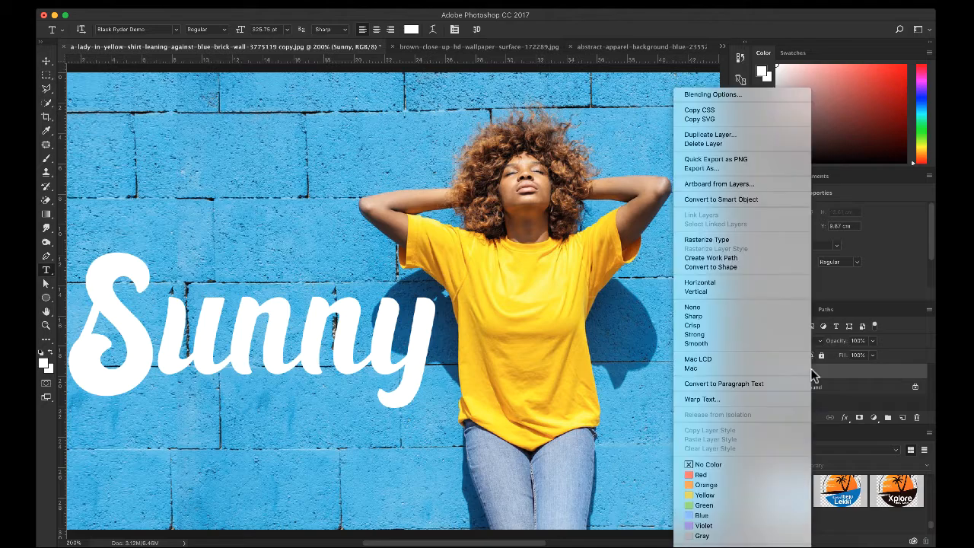
{"action": "left_click", "coordinate": [748, 94]}
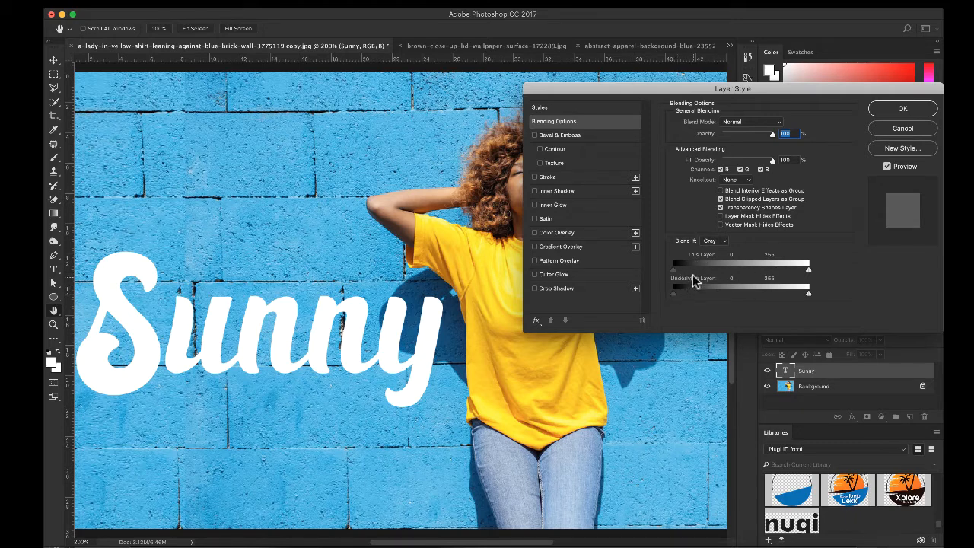
- Try the Blend If sliders, raising the Underlying Layer's black point to 171 and returning it to 0
{"action": "mouse_move", "coordinate": [673, 270]}
{"action": "left_mouse_down"}
{"action": "mouse_move", "coordinate": [726, 275]}
{"action": "mouse_move", "coordinate": [671, 266]}
{"action": "left_mouse_up"}
{"action": "left_click_drag", "start_coordinate": [808, 272], "coordinate": [817, 275]}
{"action": "left_click_drag", "start_coordinate": [678, 270], "coordinate": [665, 271]}
{"action": "left_click_drag", "start_coordinate": [673, 293], "coordinate": [763, 294]}
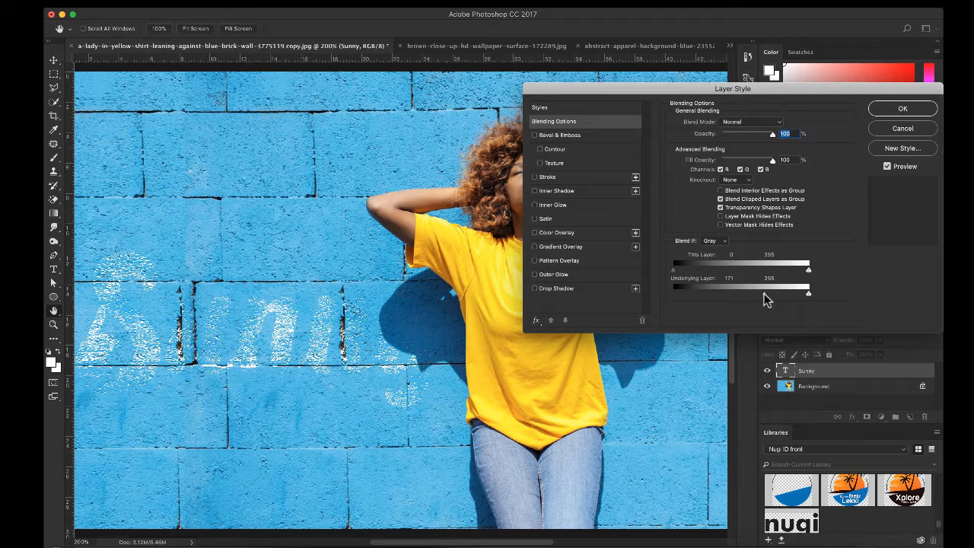
{"action": "left_click_drag", "start_coordinate": [764, 295], "coordinate": [668, 294]}
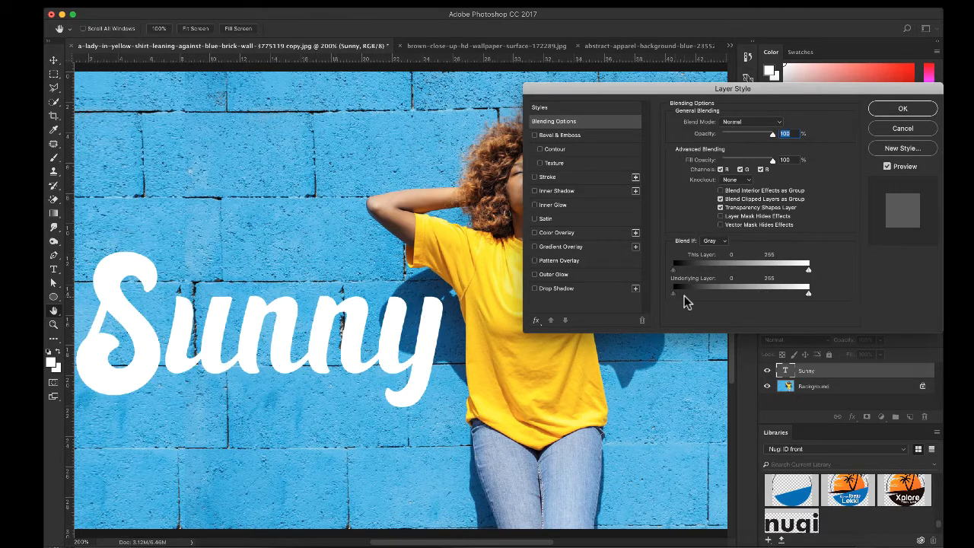
- Split the Sunny layer's Underlying Layer black slider to 38 / 140, adjust its white slider, and apply the blending options
{"action": "key", "text": "alt"}
{"action": "left_click_drag", "start_coordinate": [674, 293], "coordinate": [727, 294]}
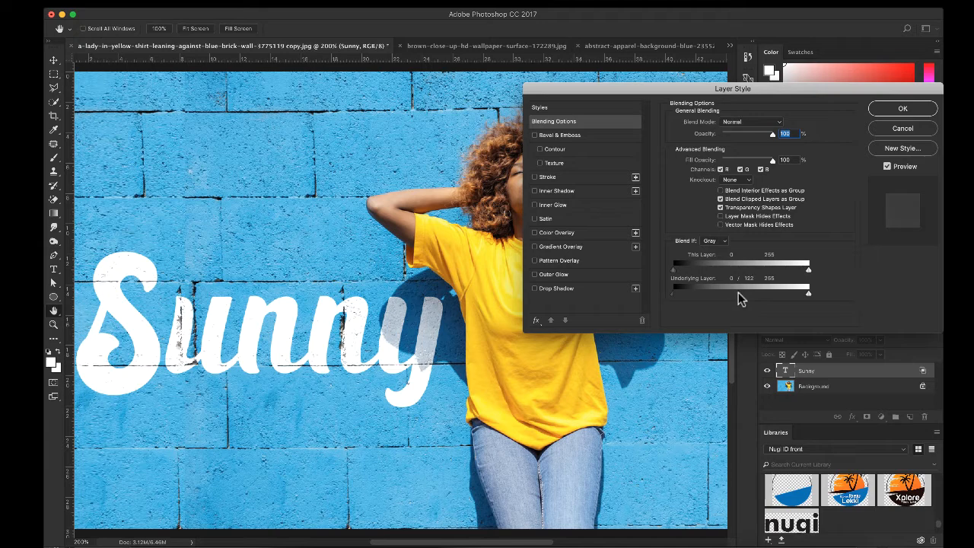
{"action": "left_click_drag", "start_coordinate": [738, 292], "coordinate": [745, 295]}
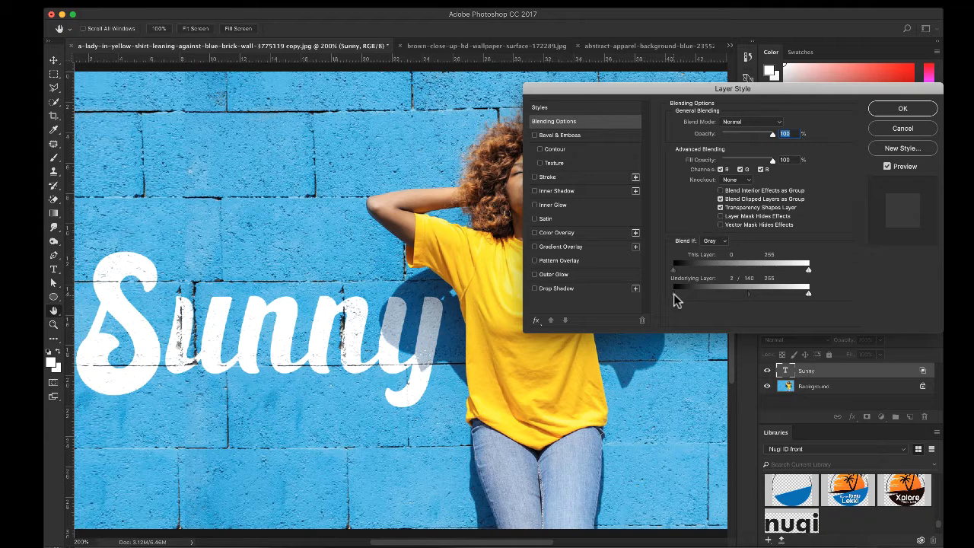
{"action": "left_click_drag", "start_coordinate": [673, 297], "coordinate": [707, 295]}
{"action": "left_click_drag", "start_coordinate": [700, 294], "coordinate": [693, 293]}
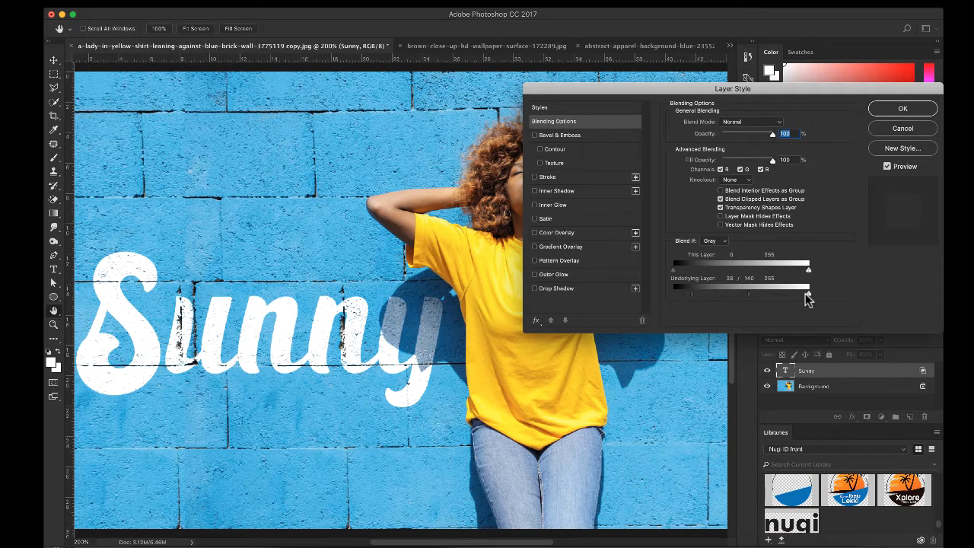
{"action": "left_click_drag", "start_coordinate": [809, 299], "coordinate": [788, 297]}
{"action": "left_click", "coordinate": [905, 111]}
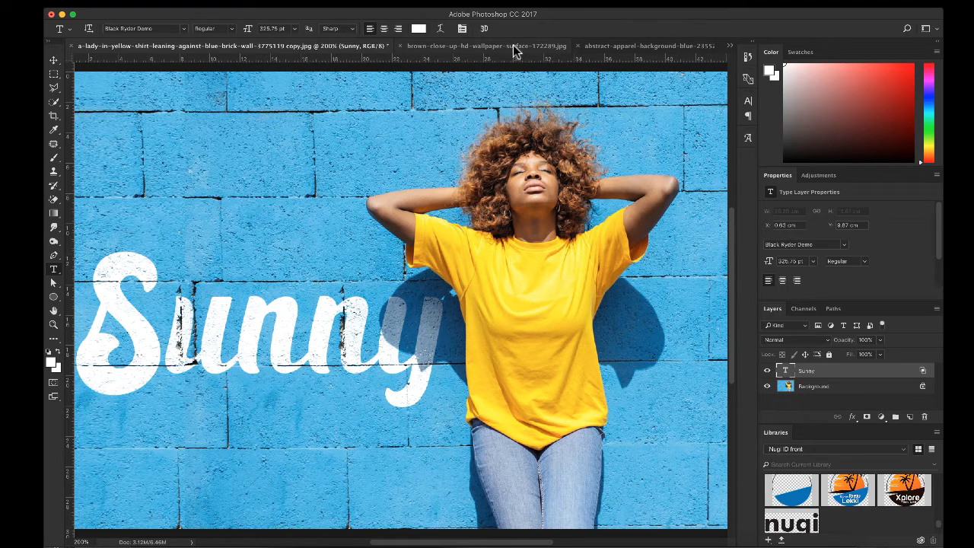
- Switch to the brown wood surface image and add the text "Wooden" on it
{"action": "left_click", "coordinate": [453, 47]}
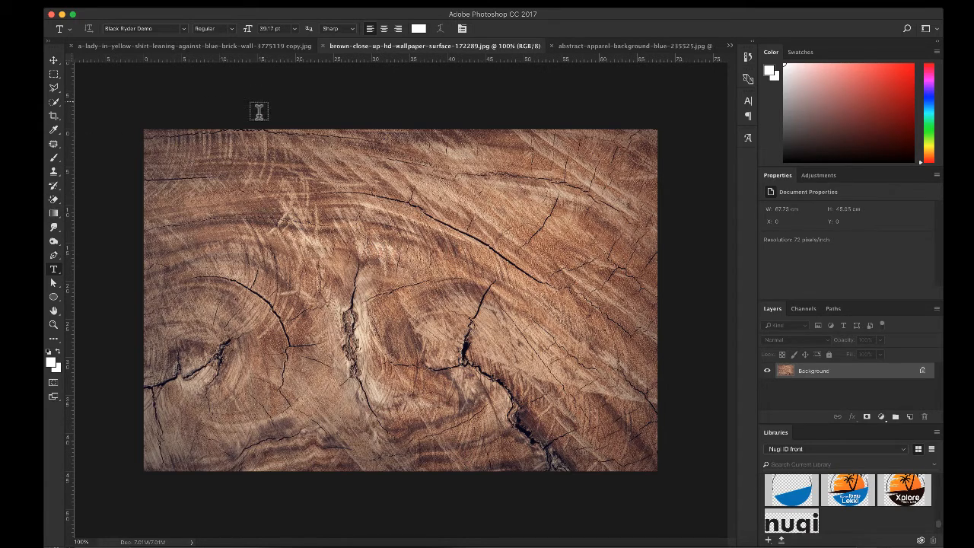
{"action": "left_click", "coordinate": [287, 225]}
{"action": "type", "text": "w"}
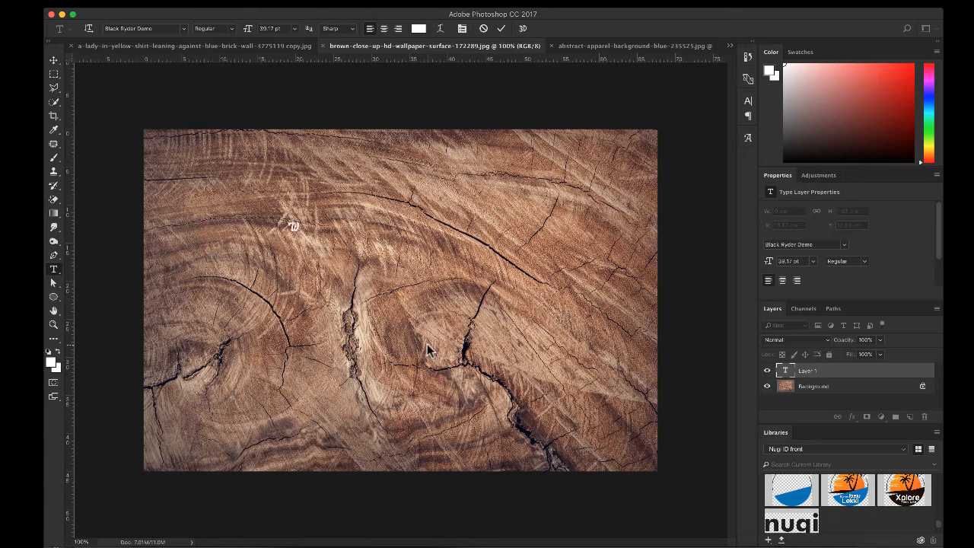
{"action": "type", "text": "ooden"}
{"action": "left_click", "coordinate": [501, 28]}
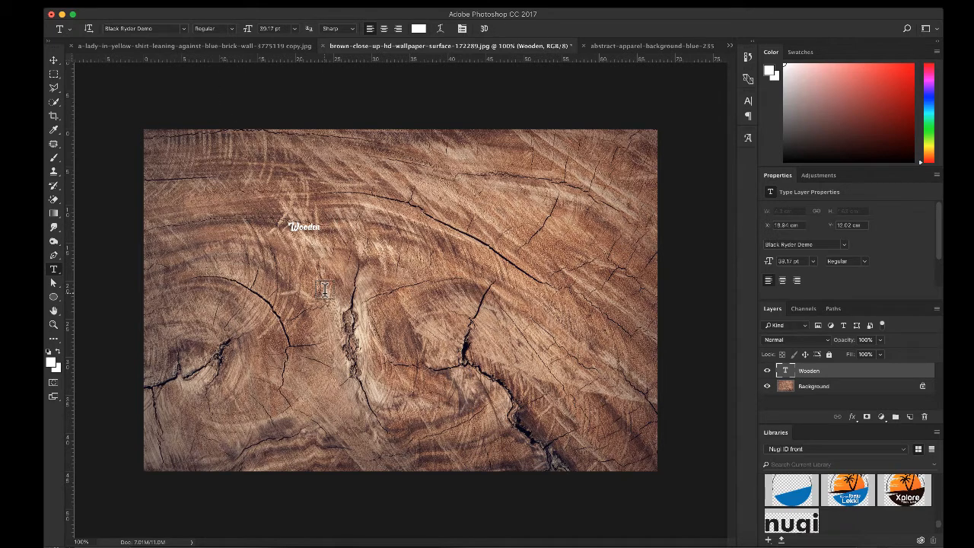
- Scale the "Wooden" text proportionally to about 1319% and shift it slightly left to center it on the wood
{"action": "key", "text": "super+t"}
{"action": "left_click_drag", "start_coordinate": [323, 233], "coordinate": [525, 397]}
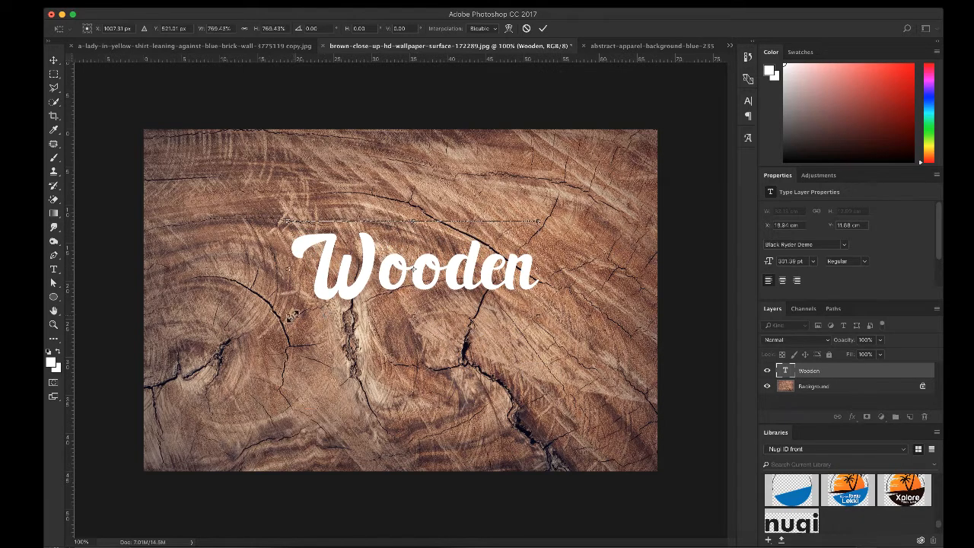
{"action": "left_click_drag", "start_coordinate": [289, 316], "coordinate": [207, 348]}
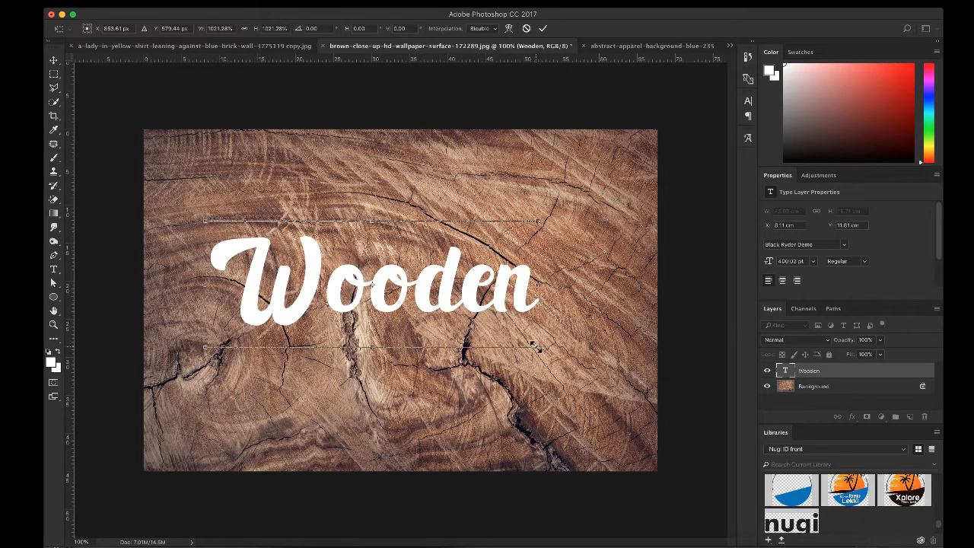
{"action": "left_click_drag", "start_coordinate": [536, 347], "coordinate": [633, 380]}
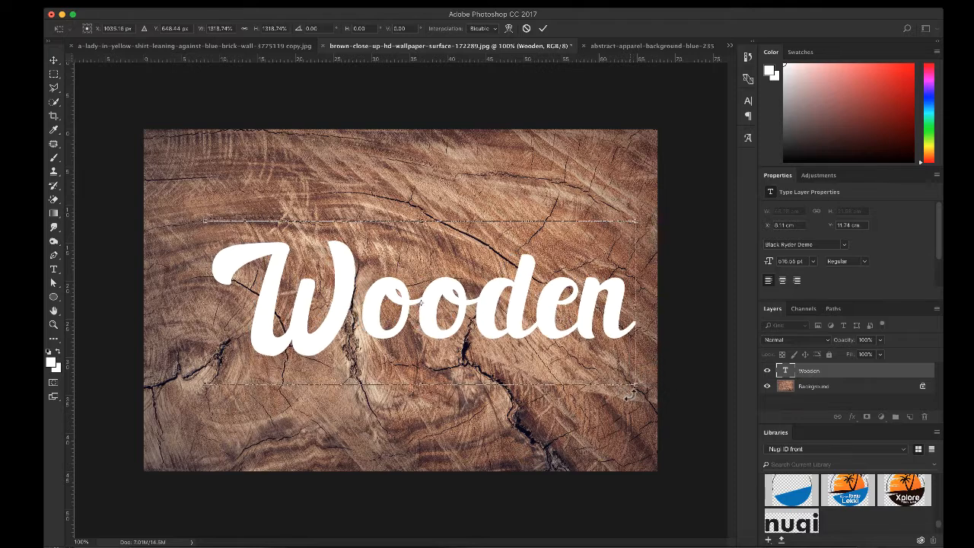
{"action": "left_click", "coordinate": [543, 29]}
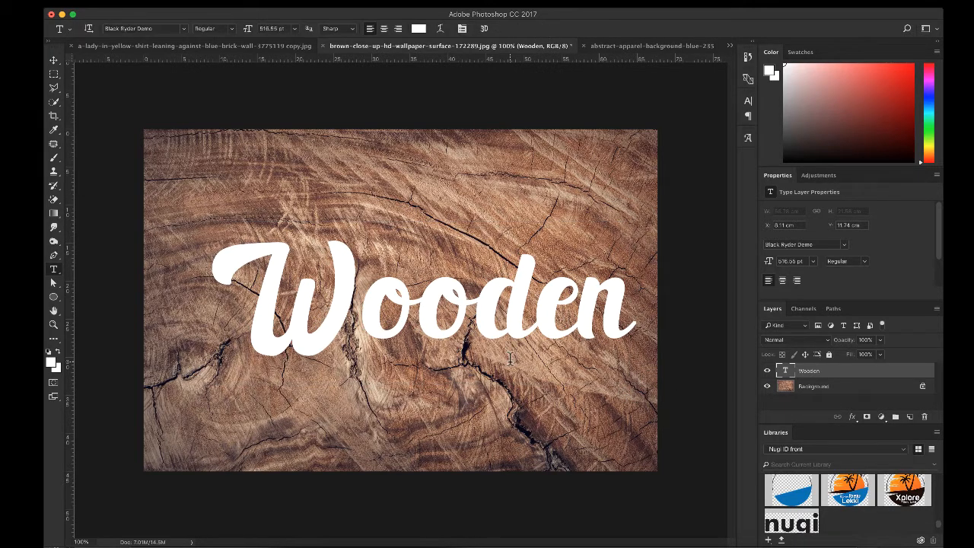
{"action": "left_click", "coordinate": [54, 60]}
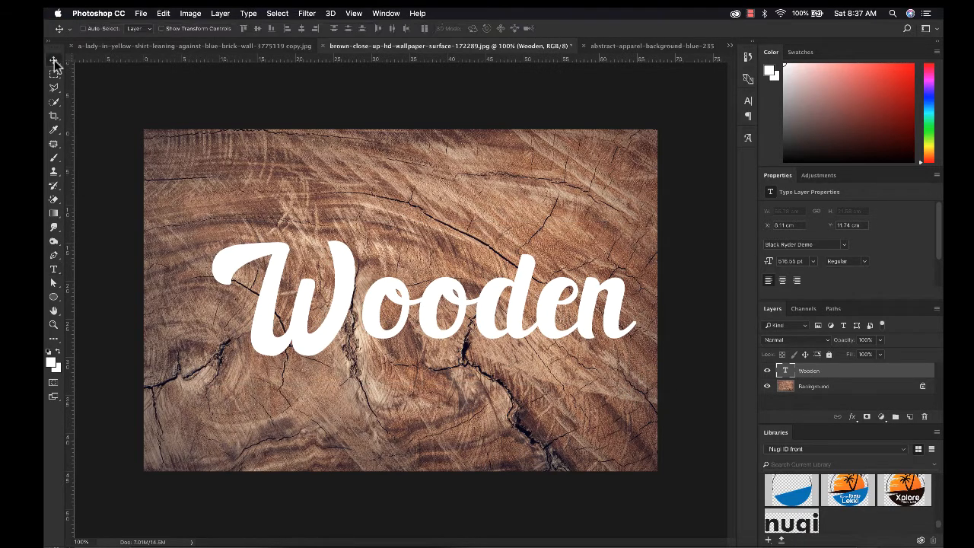
{"action": "left_click_drag", "start_coordinate": [395, 298], "coordinate": [372, 300]}
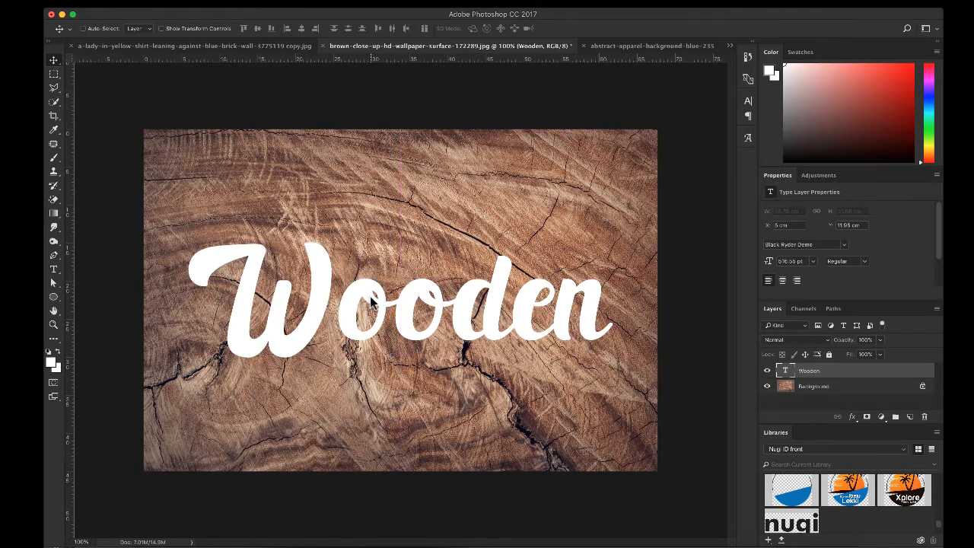
- Change the Wooden text's font to BigNoodleTitling and move the text to the middle of the image
{"action": "left_click", "coordinate": [748, 103]}
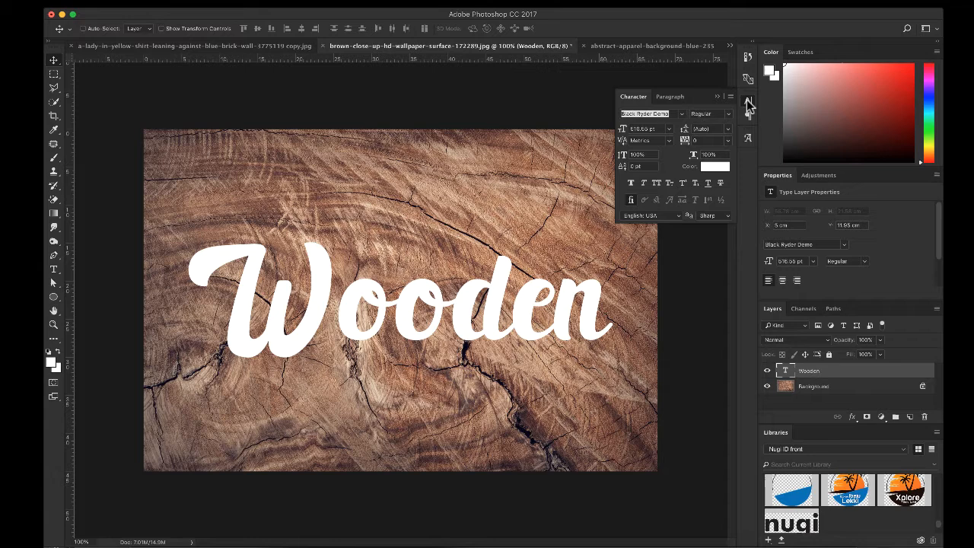
{"action": "left_click", "coordinate": [682, 113]}
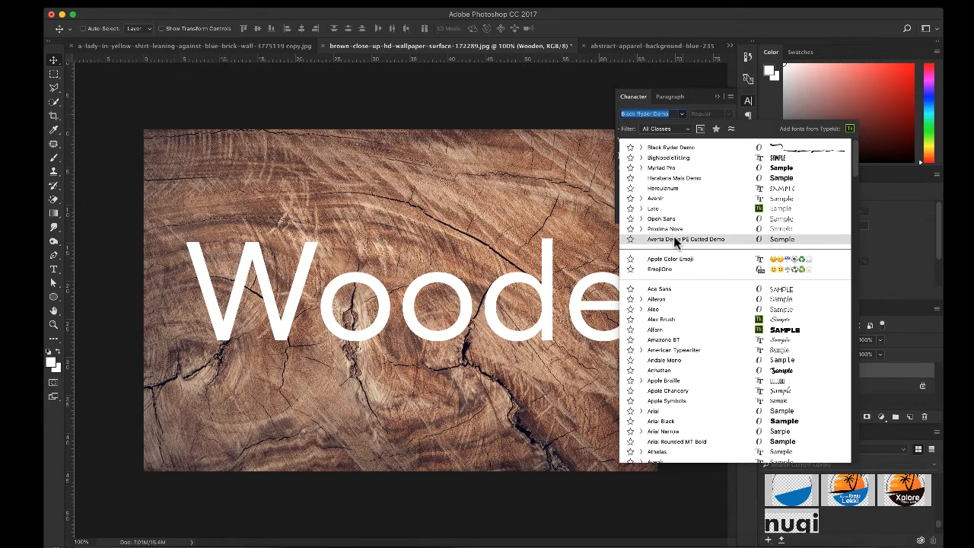
{"action": "left_click", "coordinate": [663, 158]}
{"action": "left_click", "coordinate": [717, 96]}
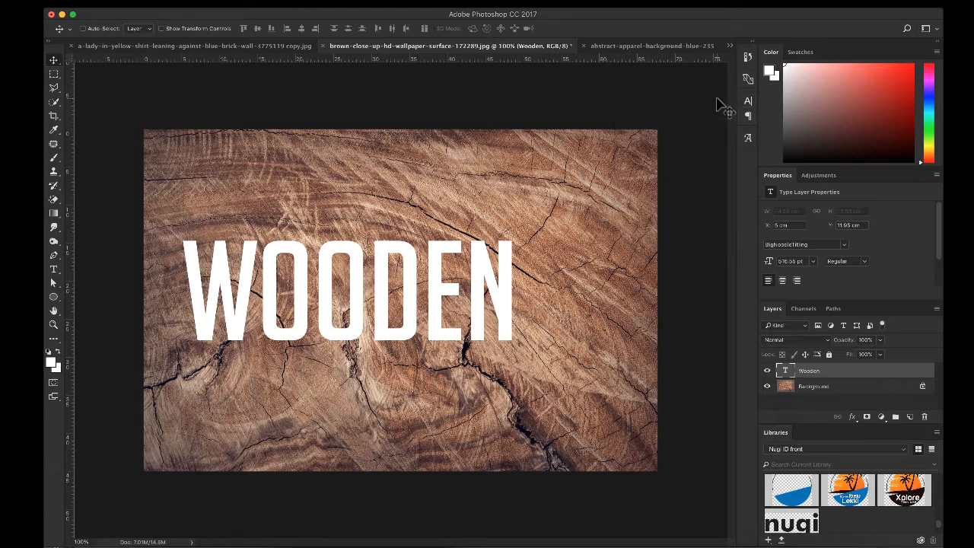
{"action": "left_click_drag", "start_coordinate": [495, 300], "coordinate": [543, 286]}
- Apply a Blend If range to the Wooden layer with Underlying Layer blacks split at 42 / 149 and whites at 211 / 255
{"action": "right_click", "coordinate": [853, 370]}
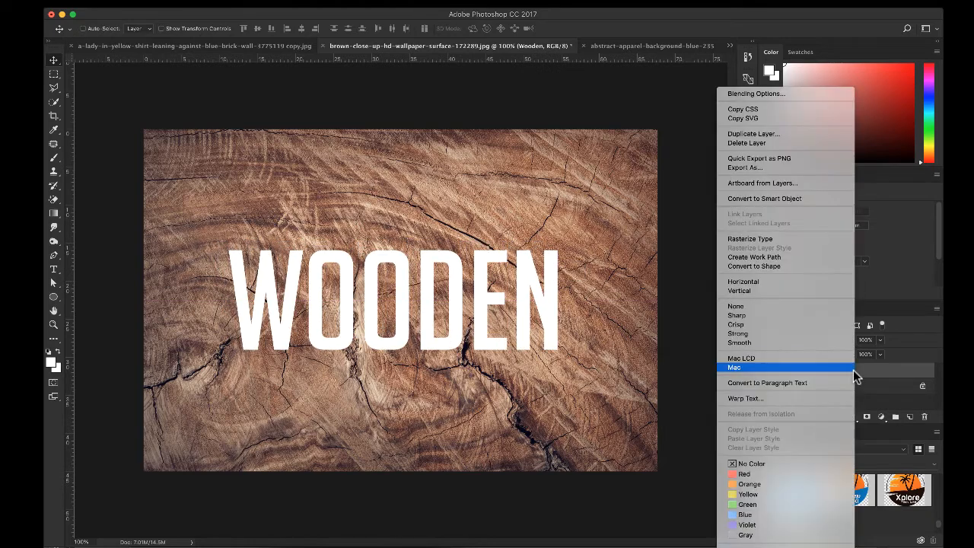
{"action": "left_click", "coordinate": [826, 94]}
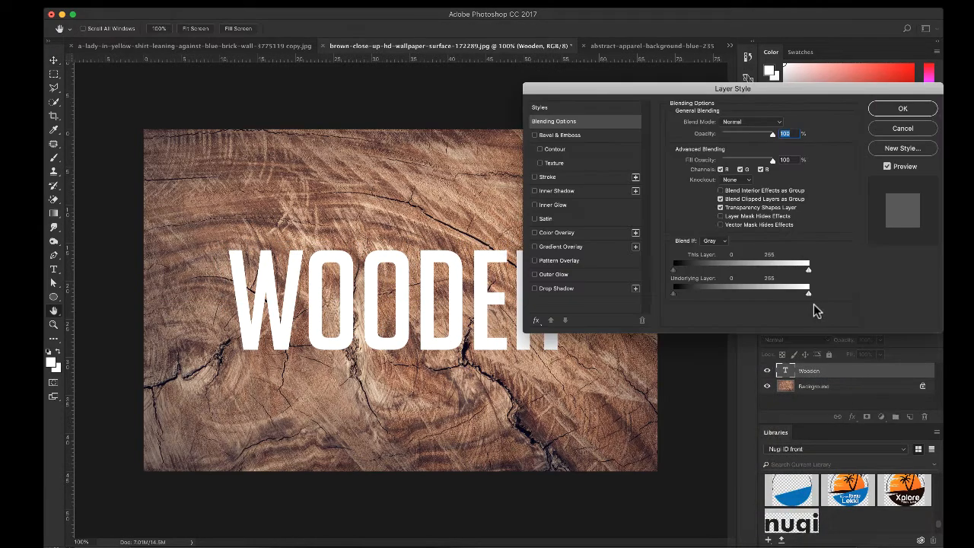
{"action": "left_click_drag", "start_coordinate": [676, 292], "coordinate": [727, 297]}
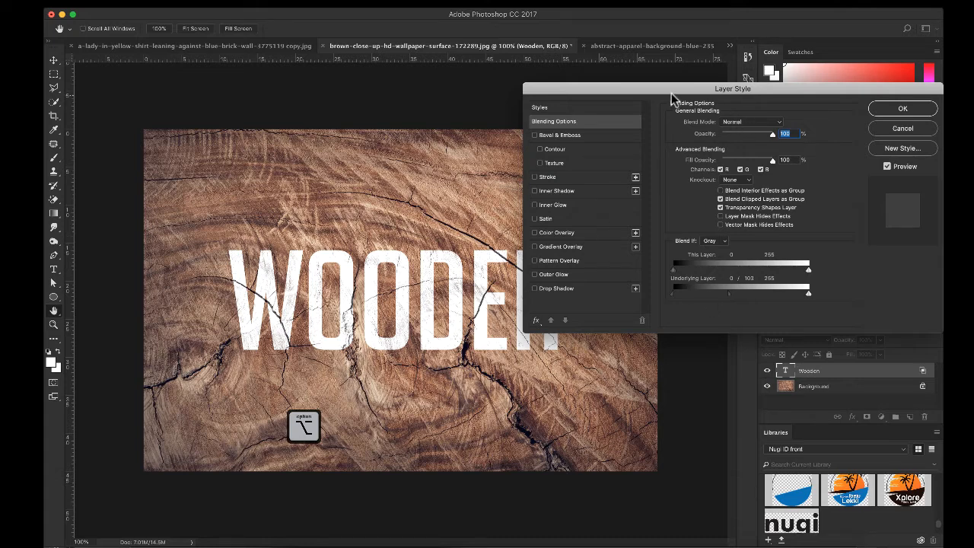
{"action": "left_click_drag", "start_coordinate": [670, 91], "coordinate": [723, 87]}
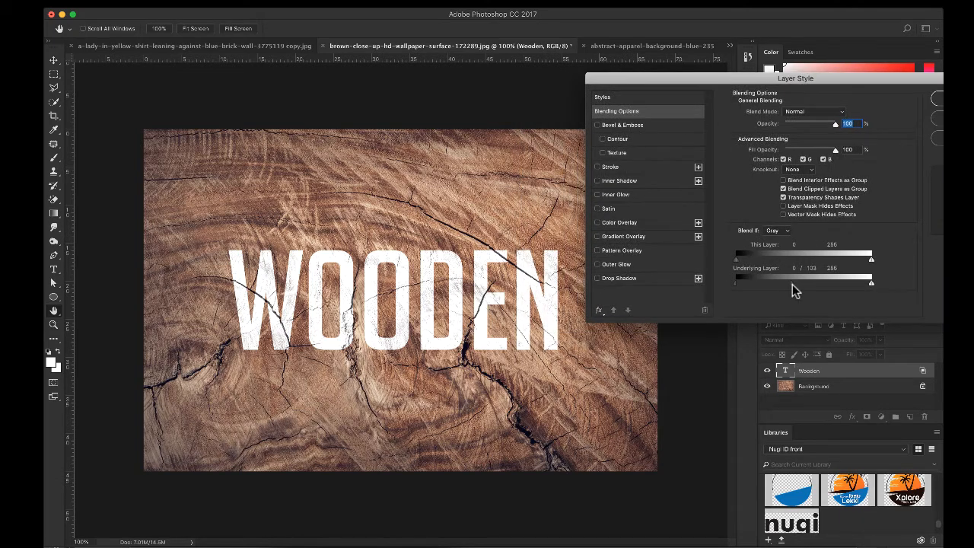
{"action": "left_click_drag", "start_coordinate": [792, 284], "coordinate": [864, 281]}
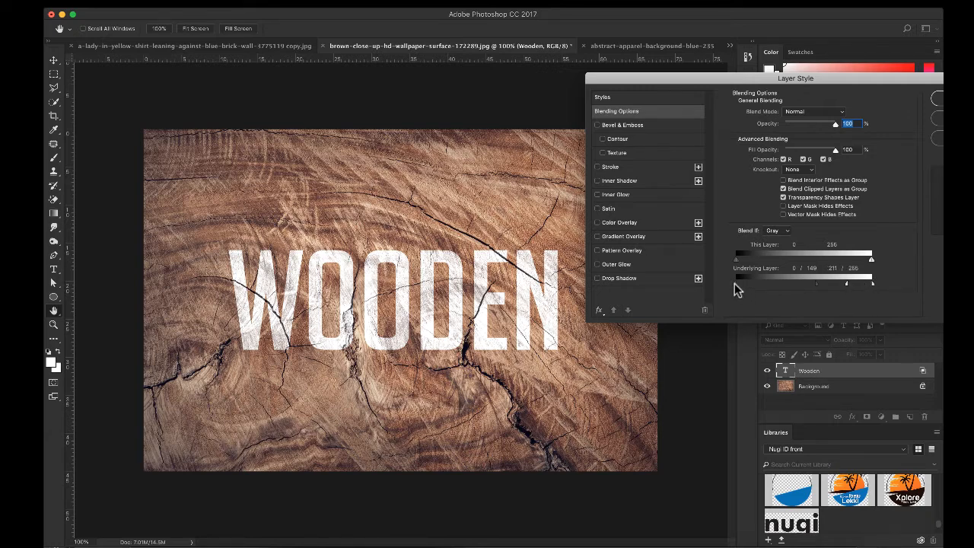
{"action": "left_click_drag", "start_coordinate": [735, 282], "coordinate": [758, 283]}
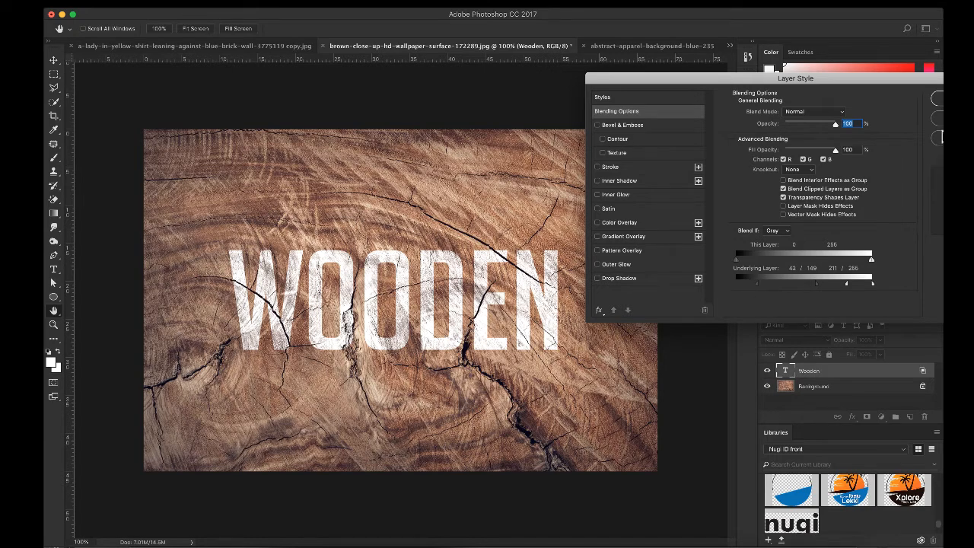
{"action": "left_click", "coordinate": [936, 105]}
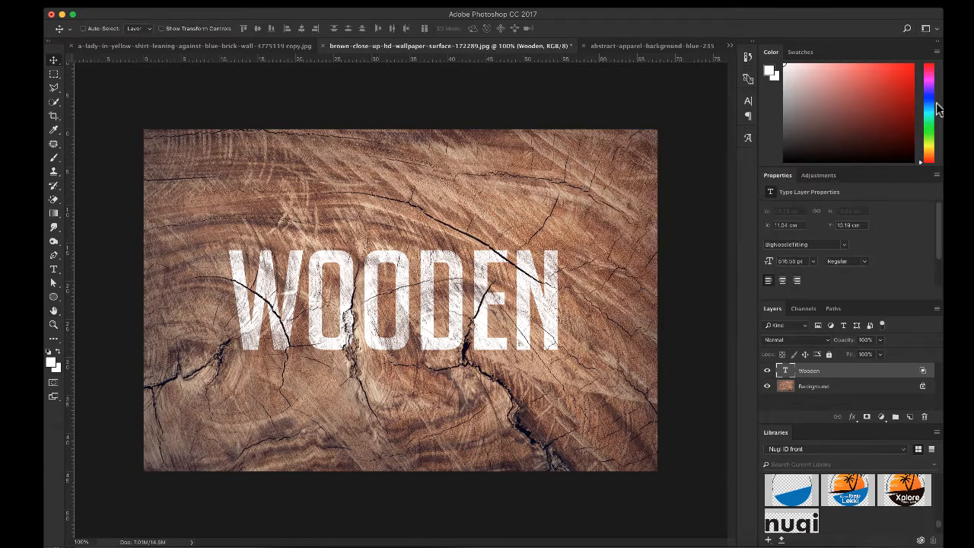
- Switch to the blue denim image and add the text "jeans" on it
{"action": "left_click", "coordinate": [642, 47]}
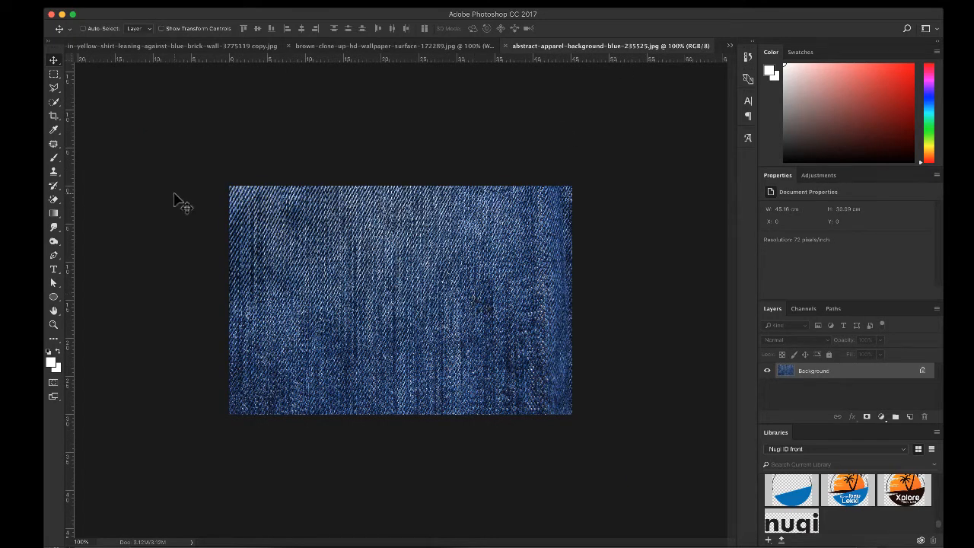
{"action": "left_click", "coordinate": [54, 268]}
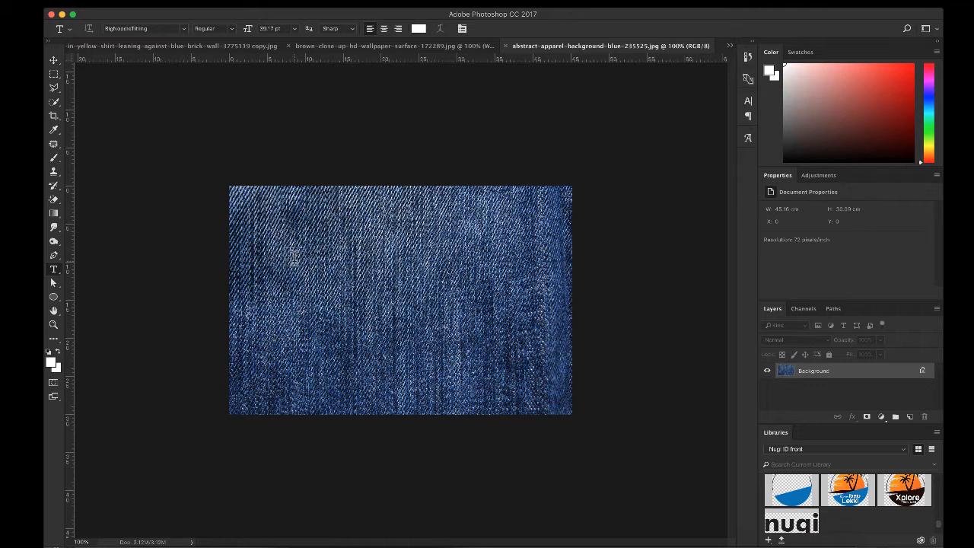
{"action": "left_click", "coordinate": [324, 265]}
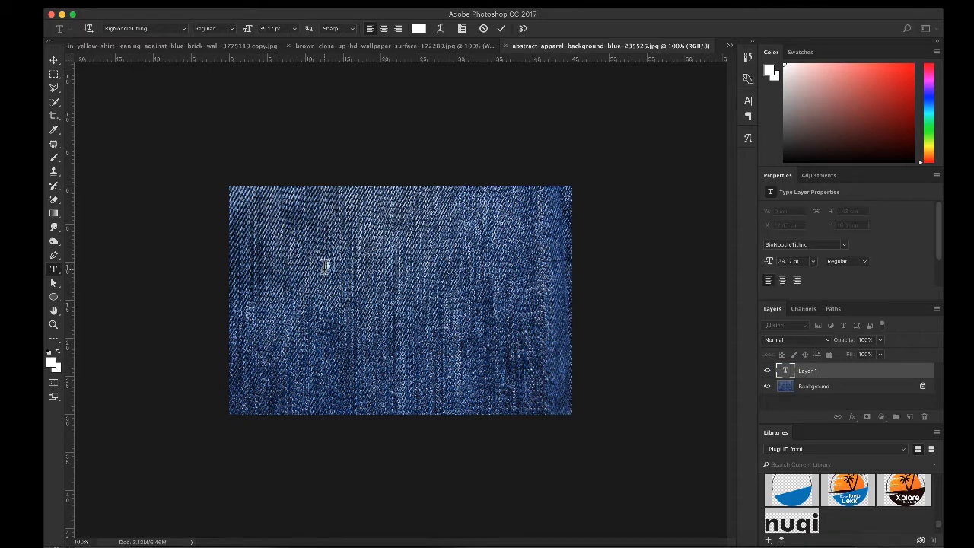
{"action": "type", "text": "LEAN"}
{"action": "type", "text": "S"}
{"action": "key", "text": "super+Return"}
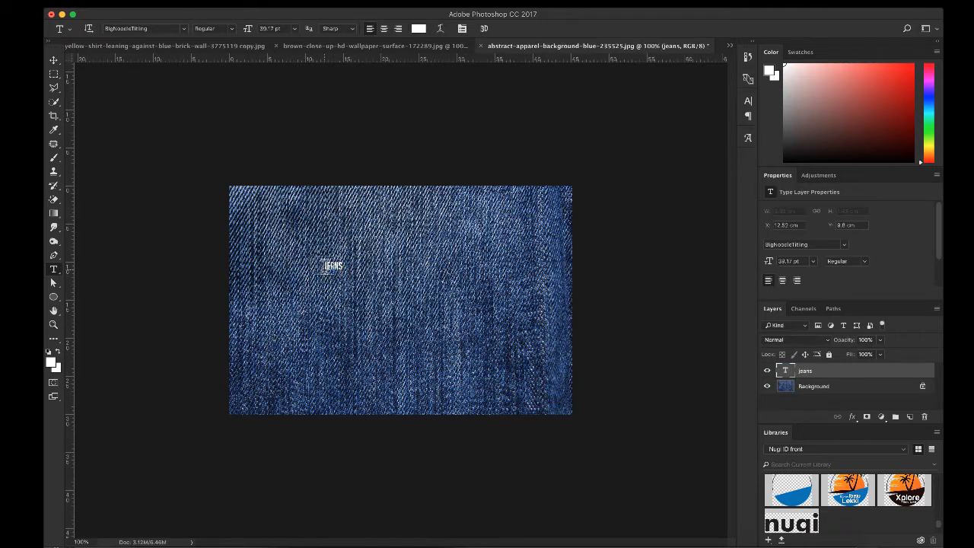
- Set the jeans text's font to Black Ryder Demo and scale it proportionally to about 1255%
{"action": "left_click", "coordinate": [182, 29]}
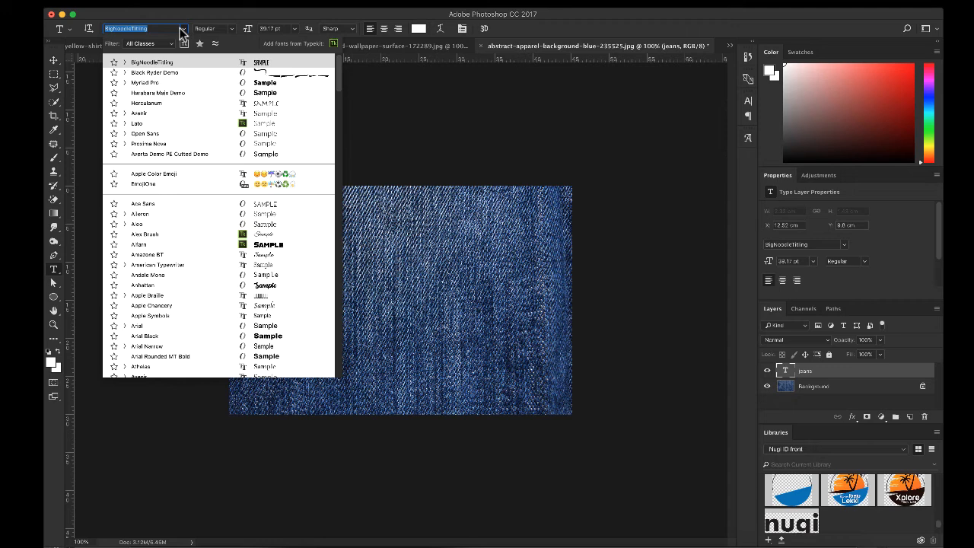
{"action": "left_click", "coordinate": [179, 72]}
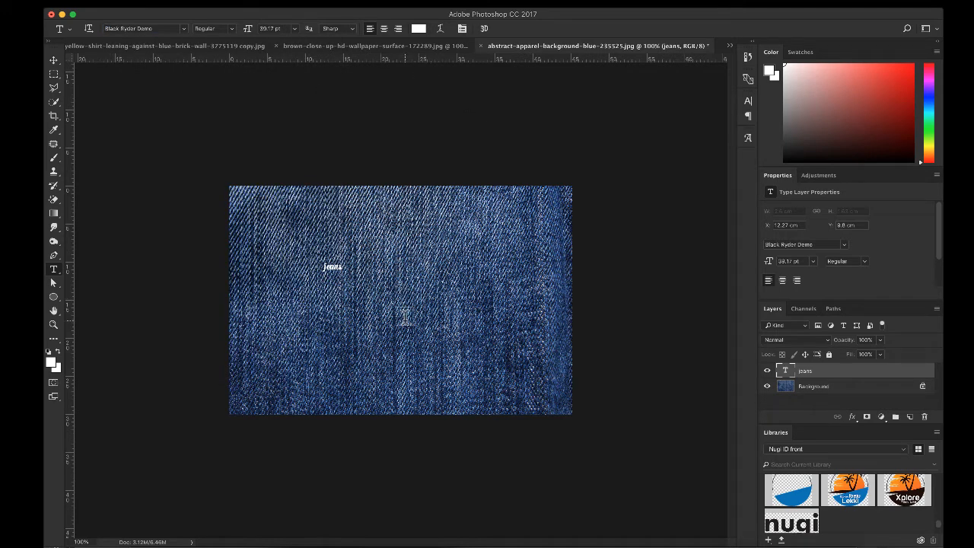
{"action": "key", "text": "super+t"}
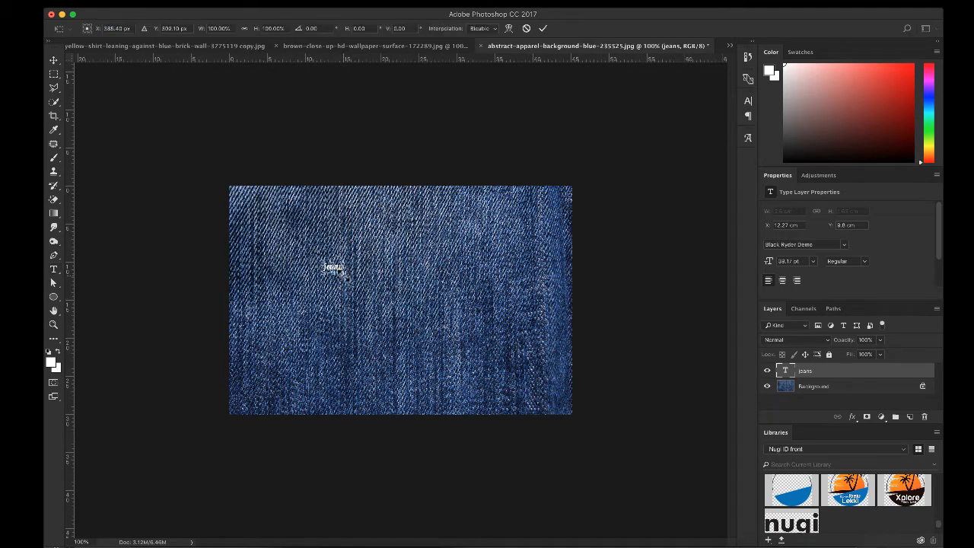
{"action": "left_click_drag", "start_coordinate": [347, 278], "coordinate": [525, 352]}
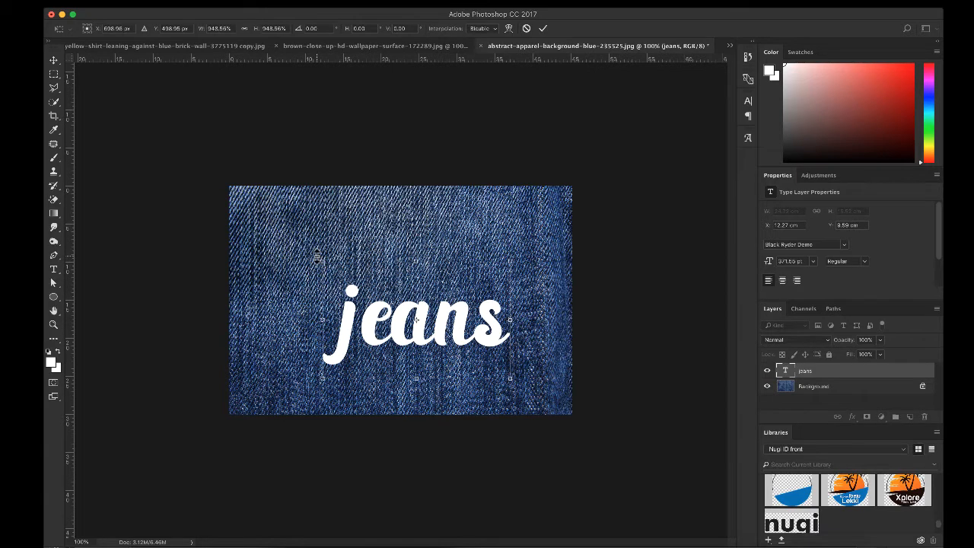
{"action": "left_click_drag", "start_coordinate": [320, 261], "coordinate": [265, 218]}
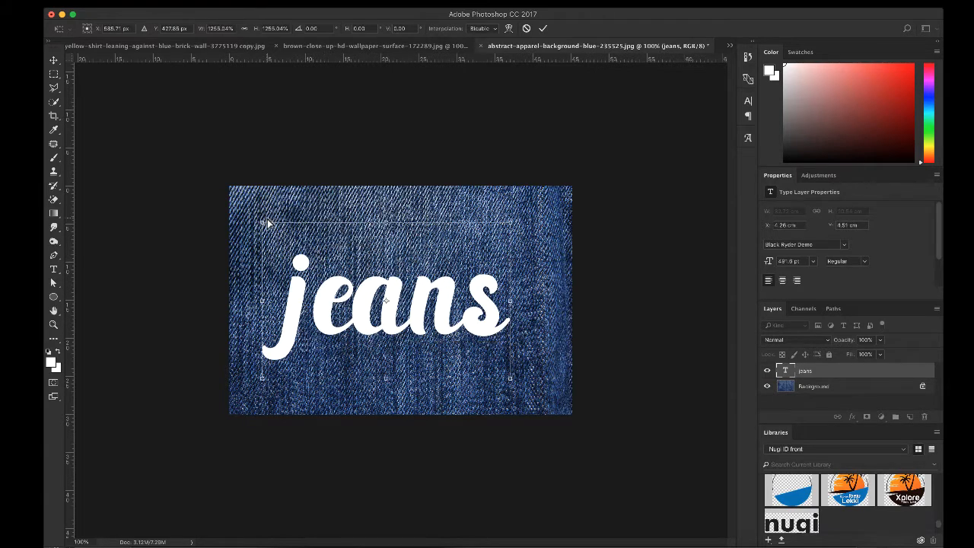
{"action": "key", "text": "Return"}
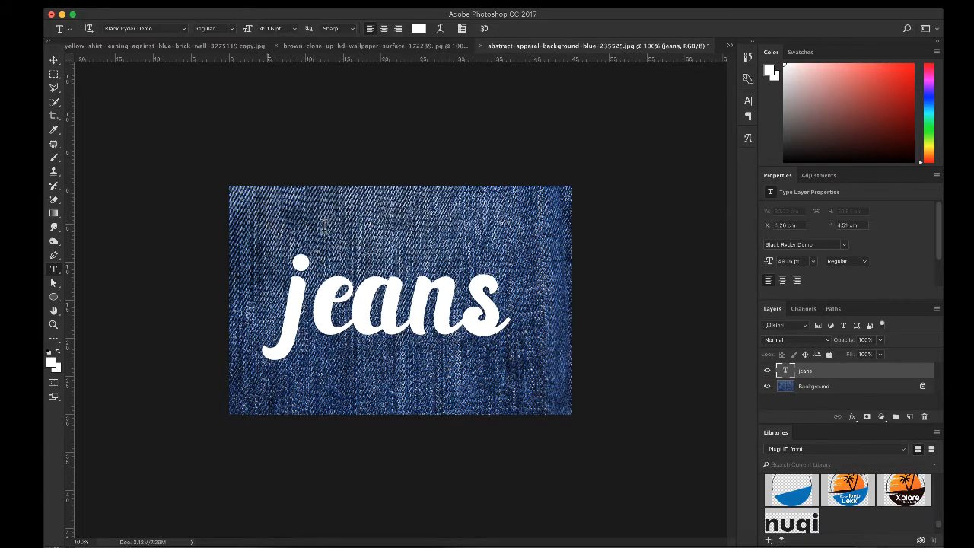
- Replace the first letter of the jeans text with a capital J so it reads "Jeans"
{"action": "double_click", "coordinate": [785, 373]}
{"action": "left_click", "coordinate": [302, 284]}
{"action": "left_click_drag", "start_coordinate": [302, 284], "coordinate": [282, 289]}
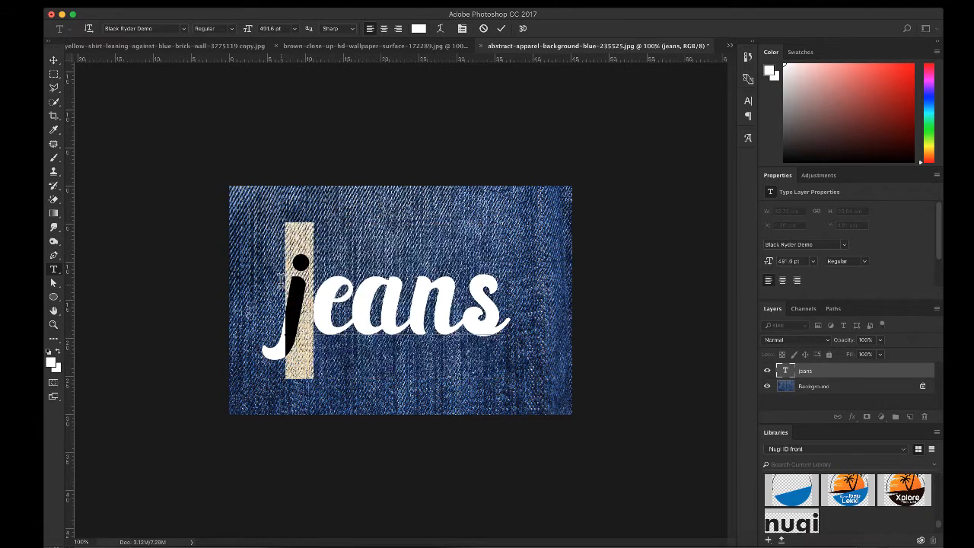
{"action": "type", "text": "J"}
{"action": "key", "text": "super+Return"}
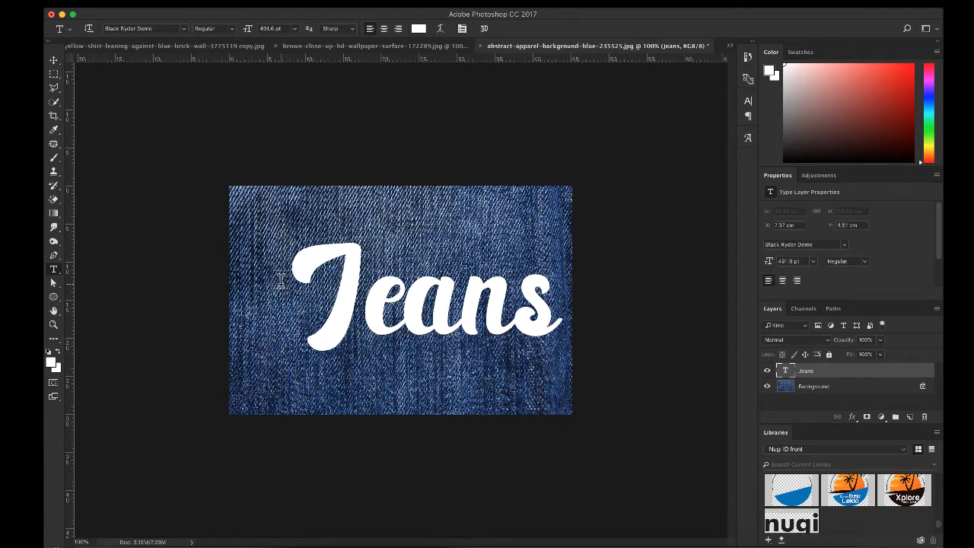
- Move the Jeans text horizontally to X 5.6 cm so it sits centred on the denim image
{"action": "key", "text": "v"}
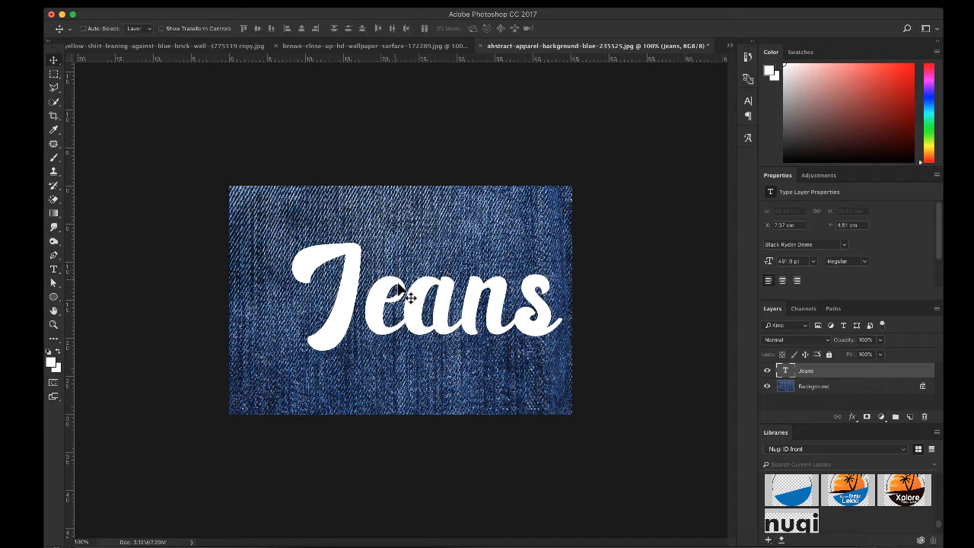
{"action": "left_click_drag", "start_coordinate": [411, 297], "coordinate": [401, 304]}
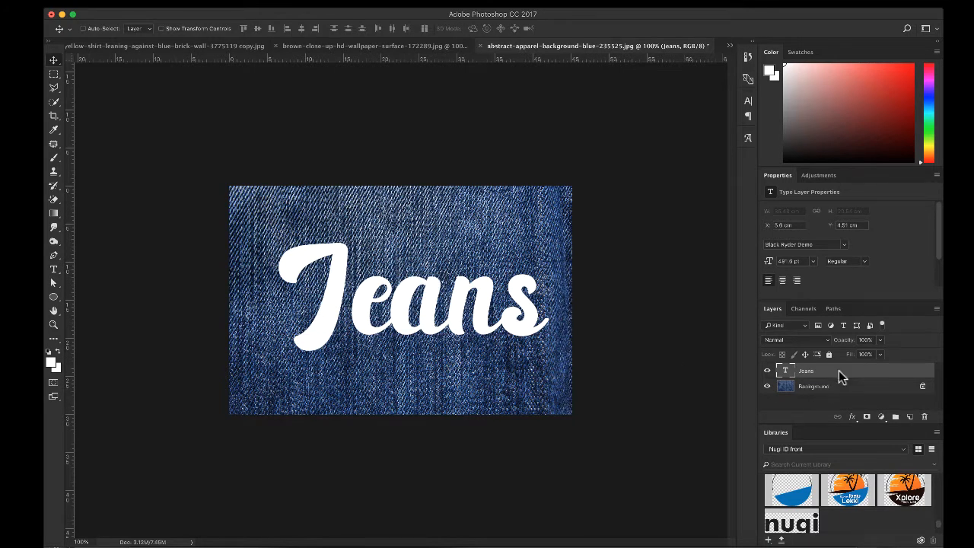
- Apply a Gray Blend If range to the Jeans layer with the Underlying Layer blacks split at about 26 / 99
{"action": "right_click", "coordinate": [837, 372]}
{"action": "left_click", "coordinate": [766, 92]}
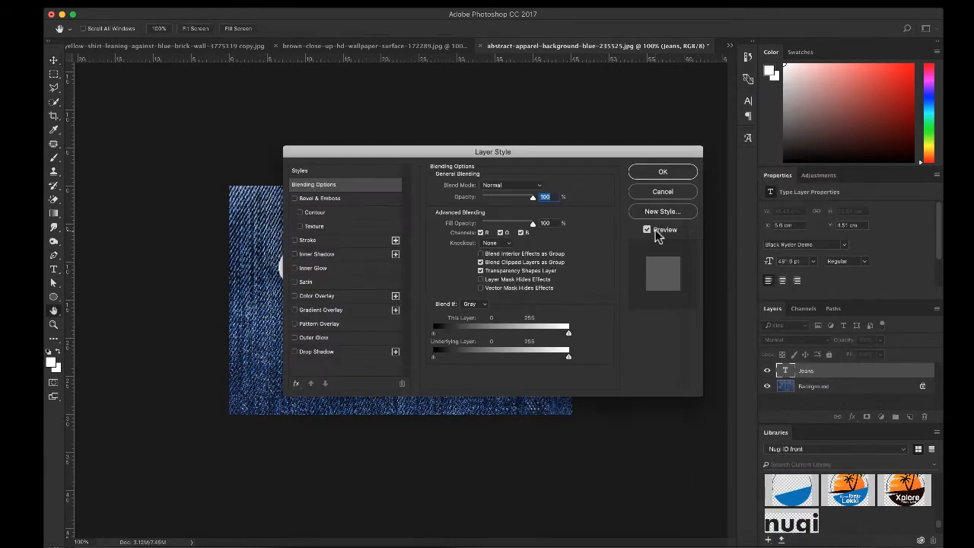
{"action": "left_click_drag", "start_coordinate": [500, 154], "coordinate": [790, 49]}
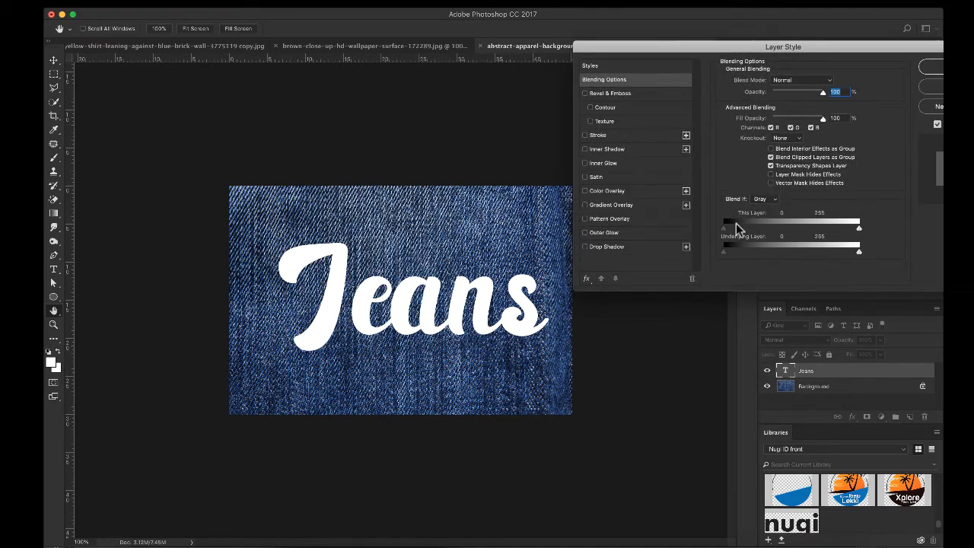
{"action": "left_click_drag", "start_coordinate": [723, 253], "coordinate": [795, 253]}
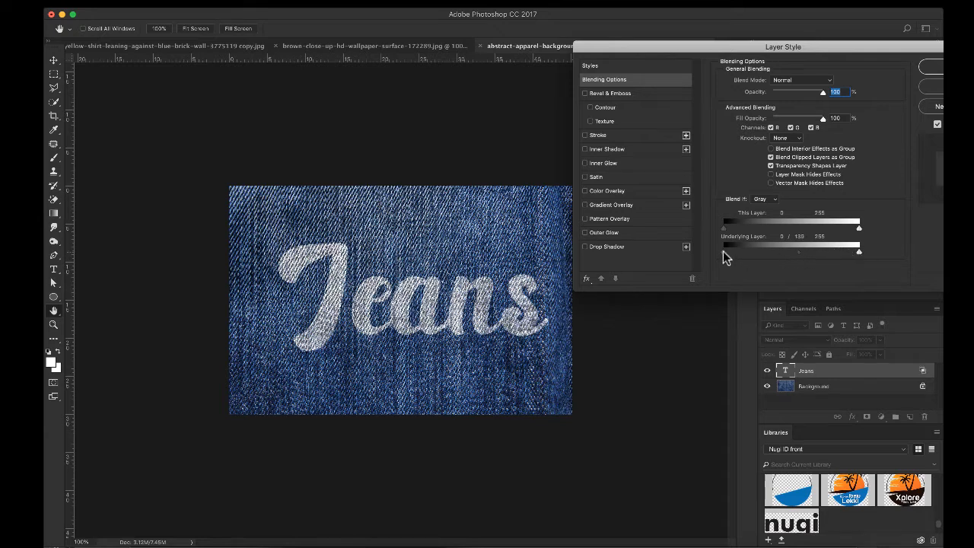
{"action": "left_click_drag", "start_coordinate": [722, 251], "coordinate": [736, 252]}
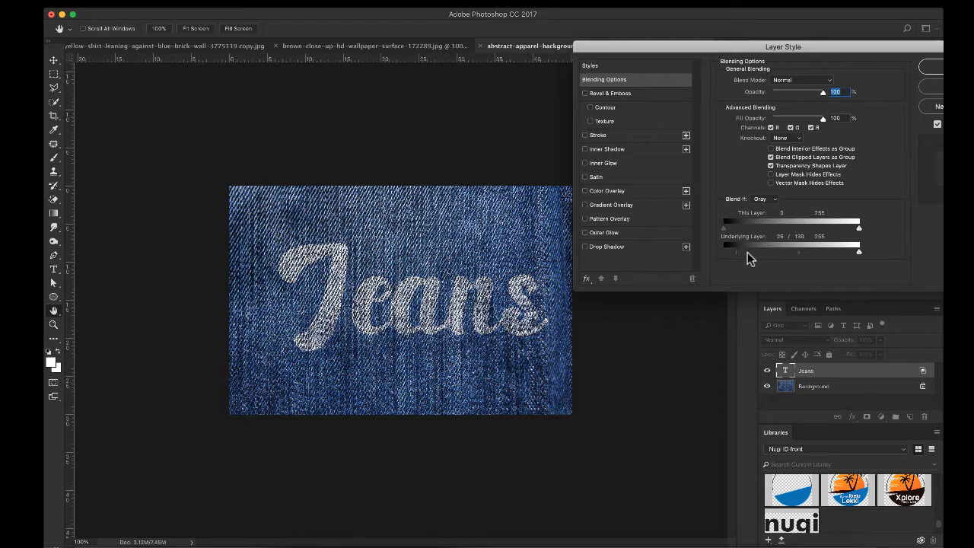
{"action": "left_click_drag", "start_coordinate": [795, 257], "coordinate": [776, 251]}
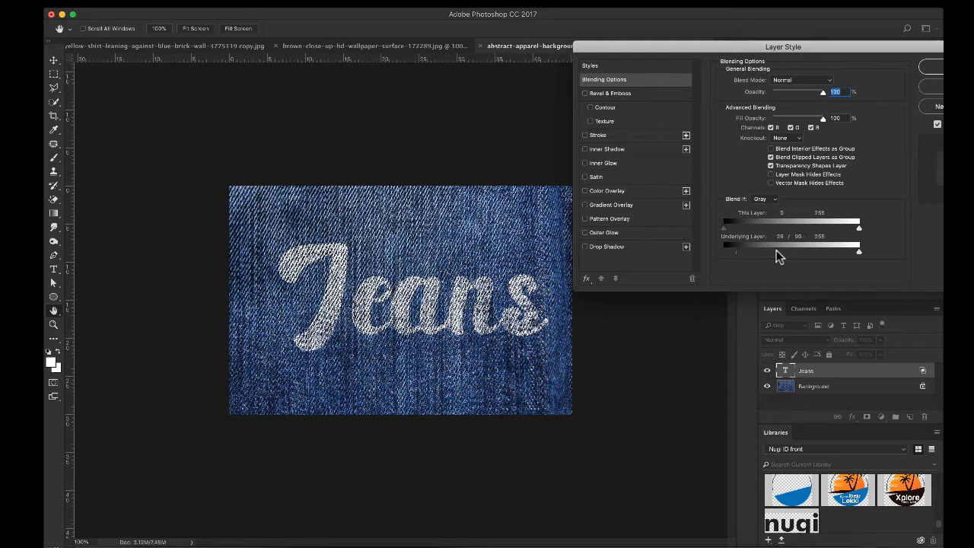
{"action": "left_click", "coordinate": [939, 69]}
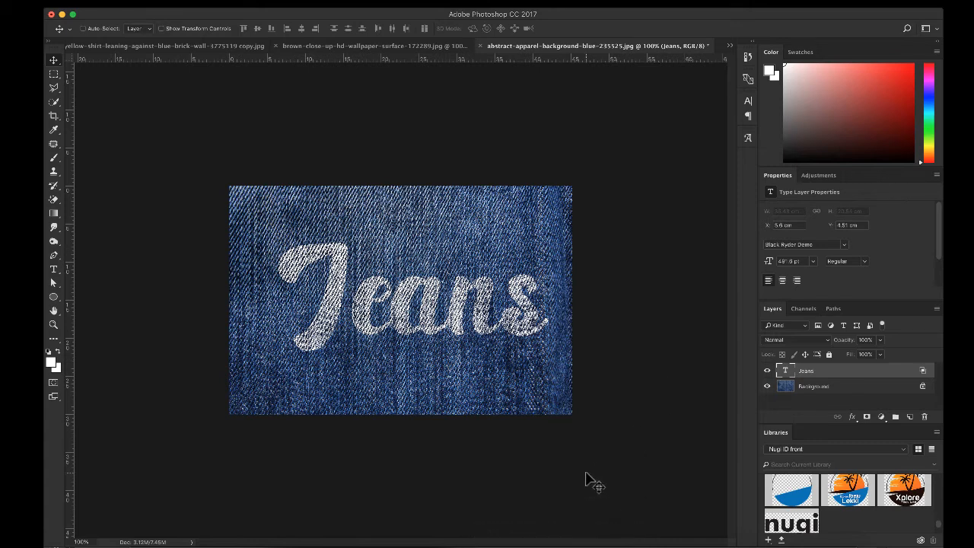
{"action": "mouse_move", "coordinate": [761, 14]}
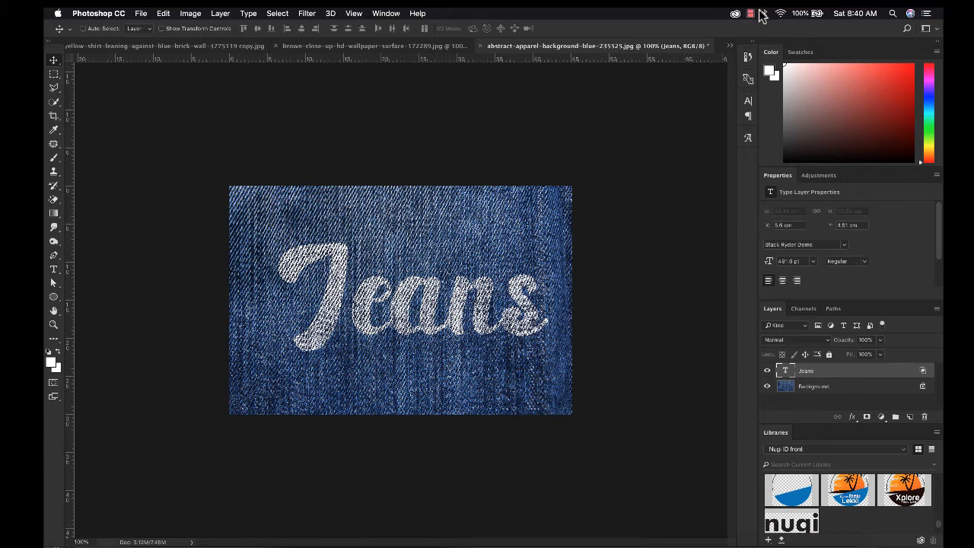